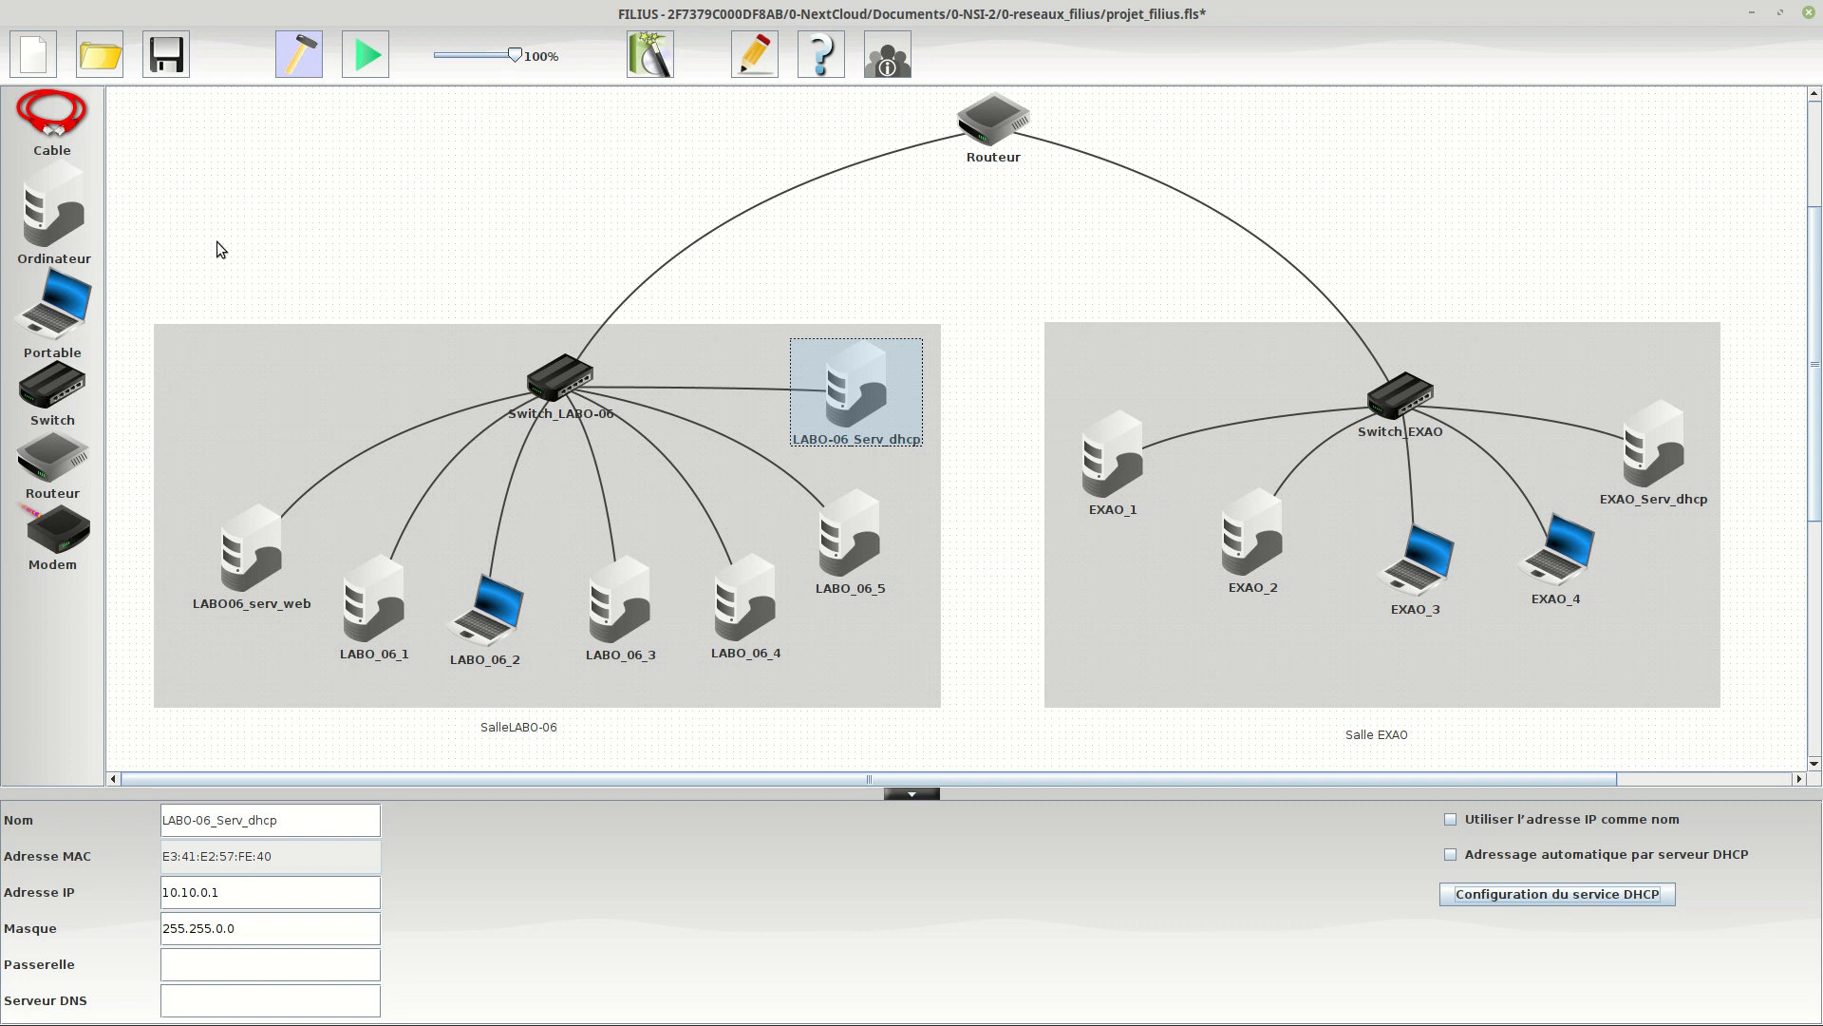
# Add a computer to the SalleLABO-06 area near its upper-left corner and cable it to Switch_LABO-06.
pyautogui.moveTo(67, 225); pyautogui.dragTo(243, 347)
pyautogui.click(43, 112)
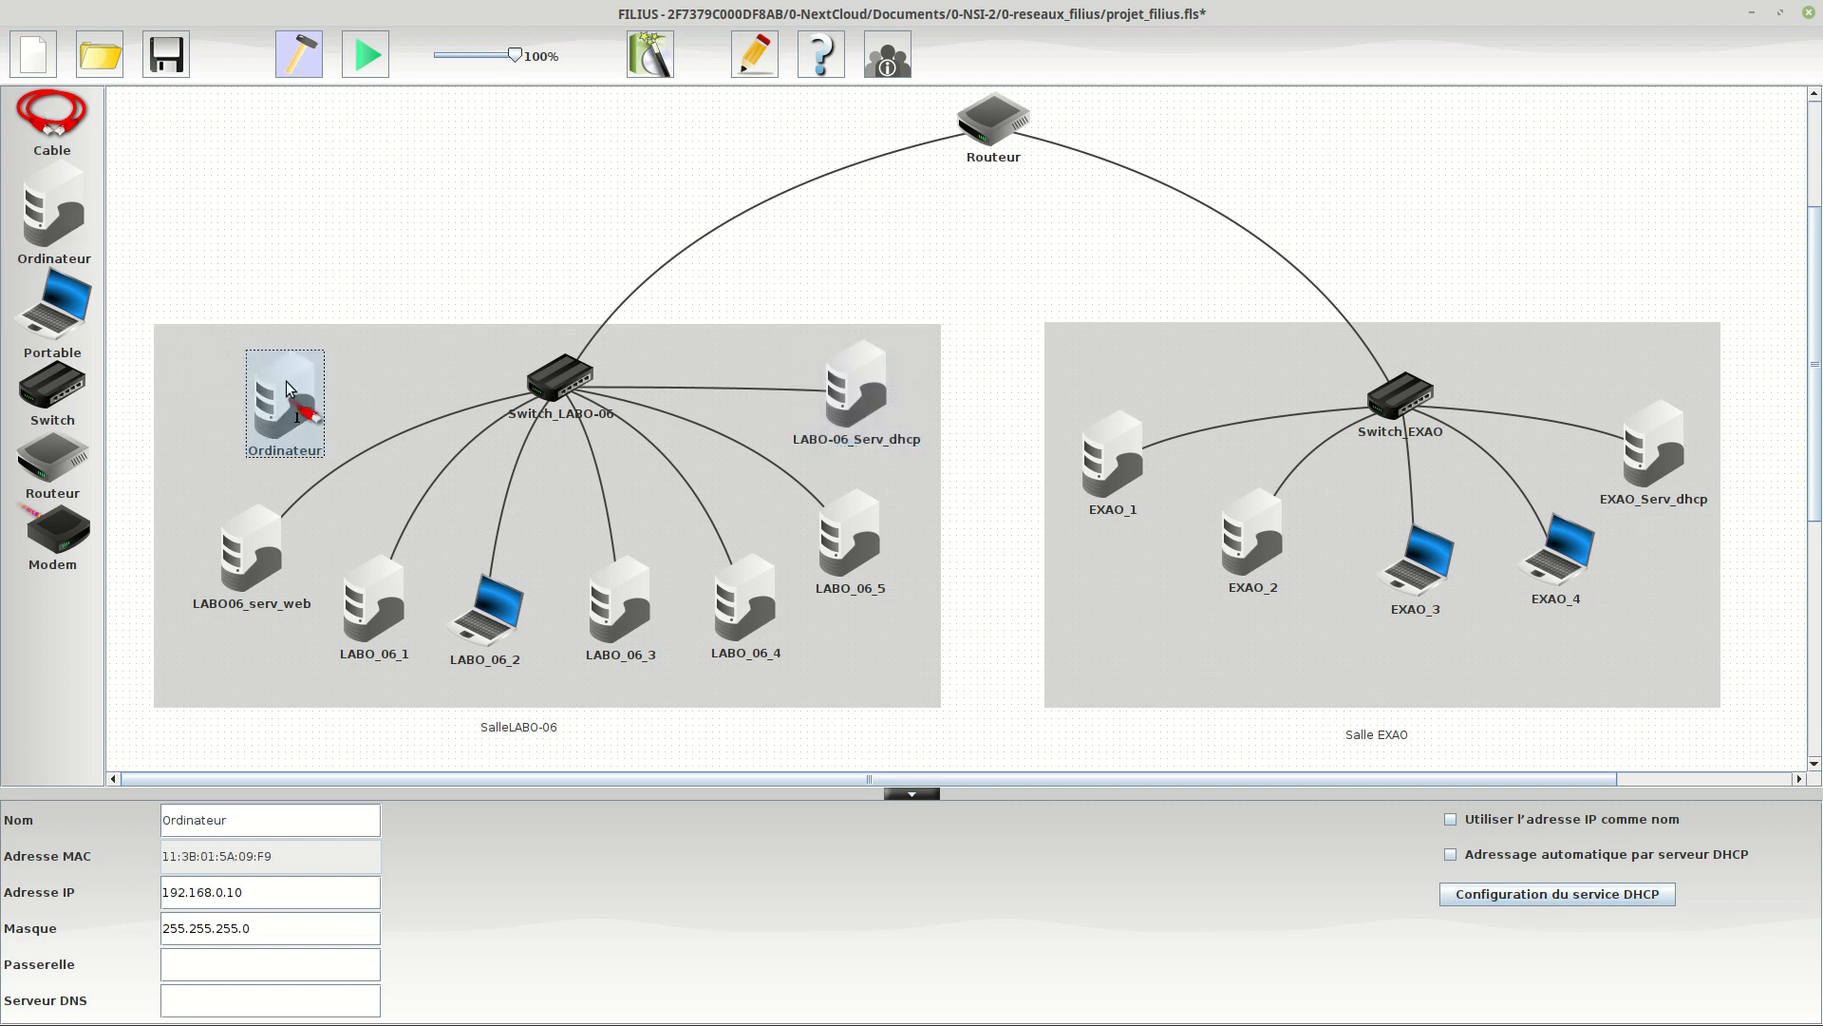
pyautogui.click(285, 404)
pyautogui.click(549, 379)
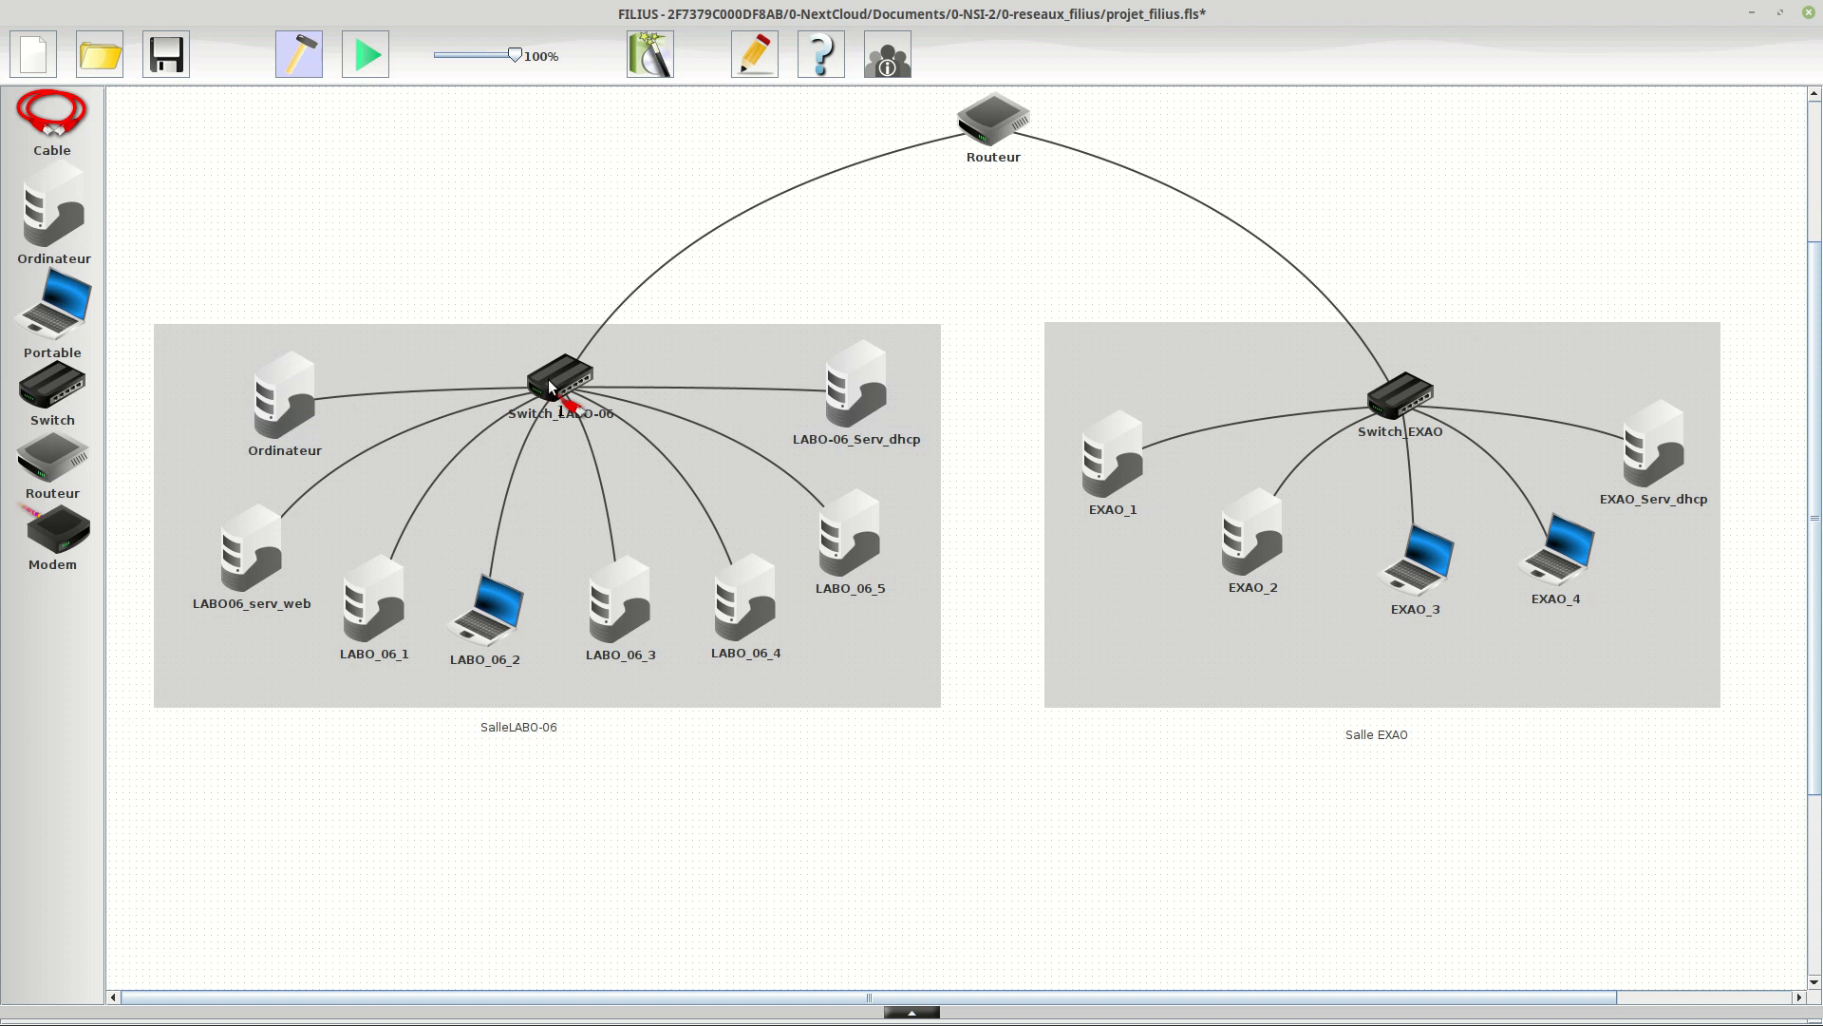
# Rename the new computer in SalleLABO-06 as LABO-06-serv_DNS.
pyautogui.click(271, 413)
pyautogui.moveTo(249, 822); pyautogui.dragTo(152, 820)
pyautogui.write('L')
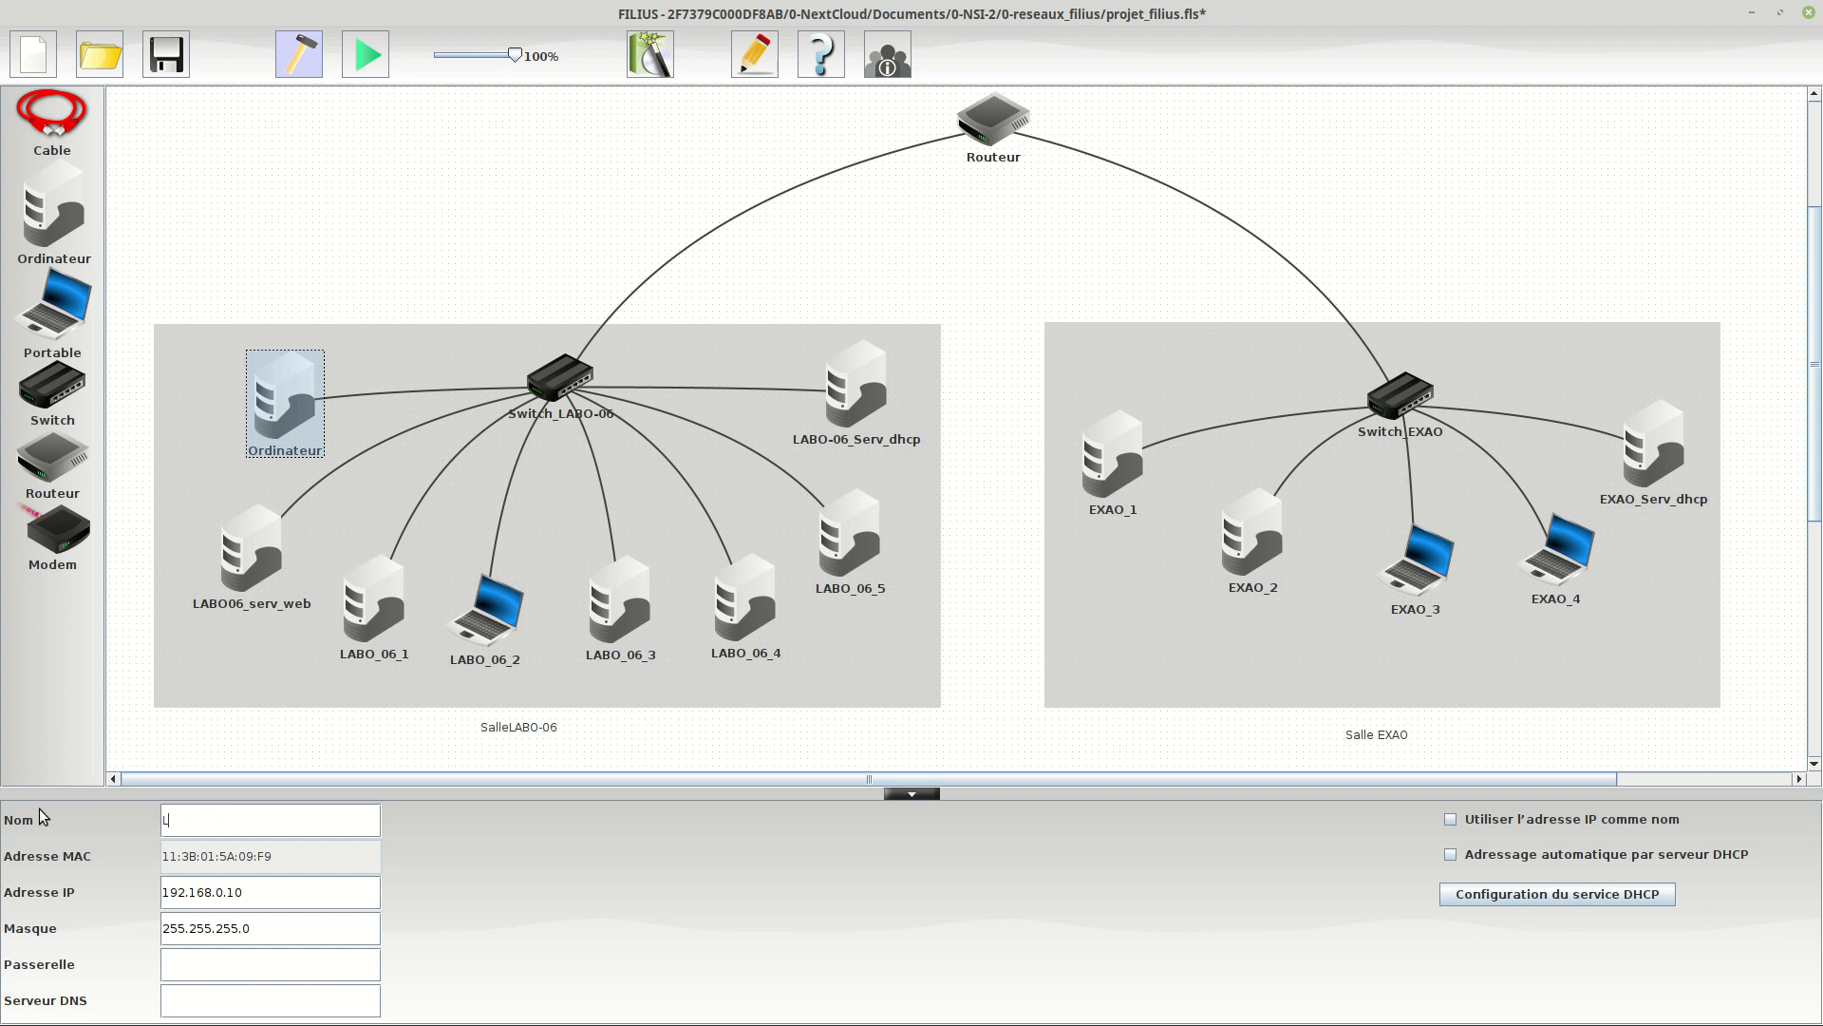
pyautogui.write('ABO-06-serv_DNS')
# Set the IP address of LABO-06-serv_DNS to 10.10.0.5 and its mask to 255.255.0.0.
pyautogui.click(257, 899)
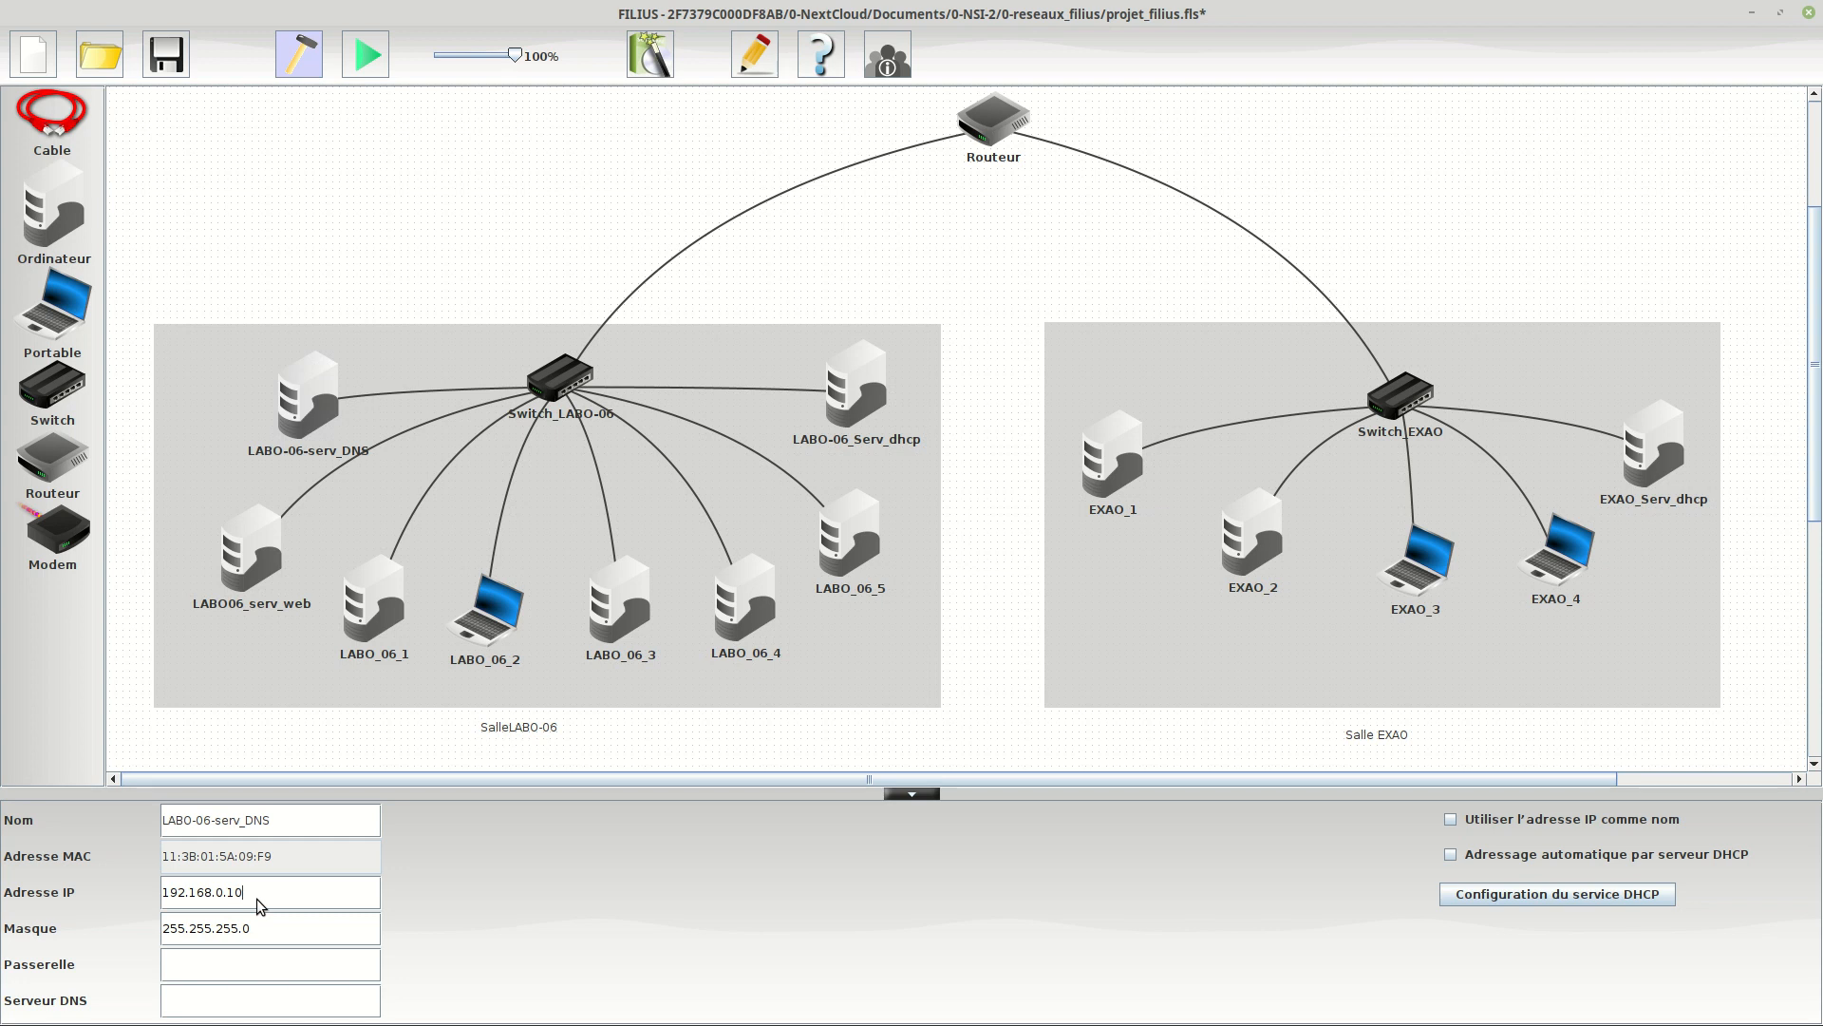
pyautogui.moveTo(254, 895); pyautogui.dragTo(158, 890)
pyautogui.write('10.10.0.5')
pyautogui.click(276, 923)
pyautogui.write('255.255.0.0')
# Set the gateway of LABO-06-serv_DNS to 10.10.0.254, leaving its DNS server empty.
pyautogui.click(190, 963)
pyautogui.write('10.10.0.254')
pyautogui.click(201, 1009)
# Review the DHCP service settings of LABO-06_Serv_dhcp and EXAO_Serv_dhcp, and the address settings of EXAO_1 and LABO-06-serv_DNS.
pyautogui.click(860, 402)
pyautogui.click(1543, 892)
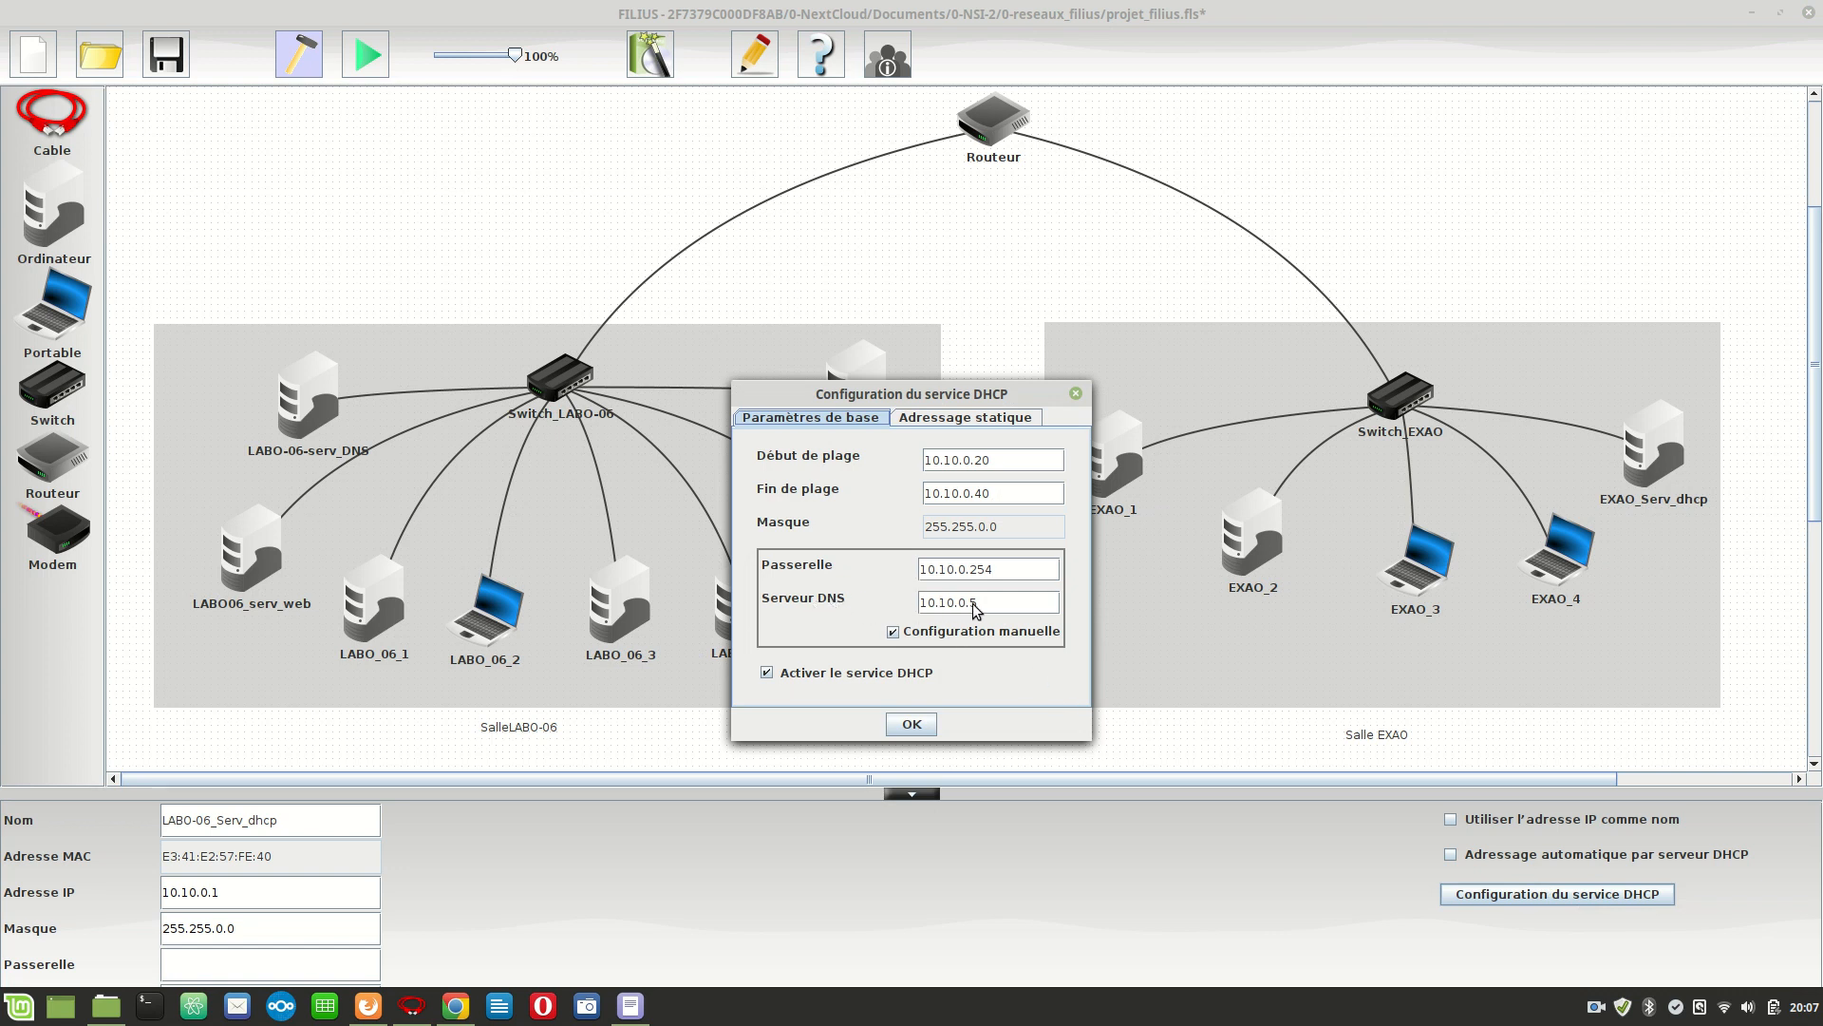
pyautogui.click(915, 726)
pyautogui.click(1640, 459)
pyautogui.click(1617, 897)
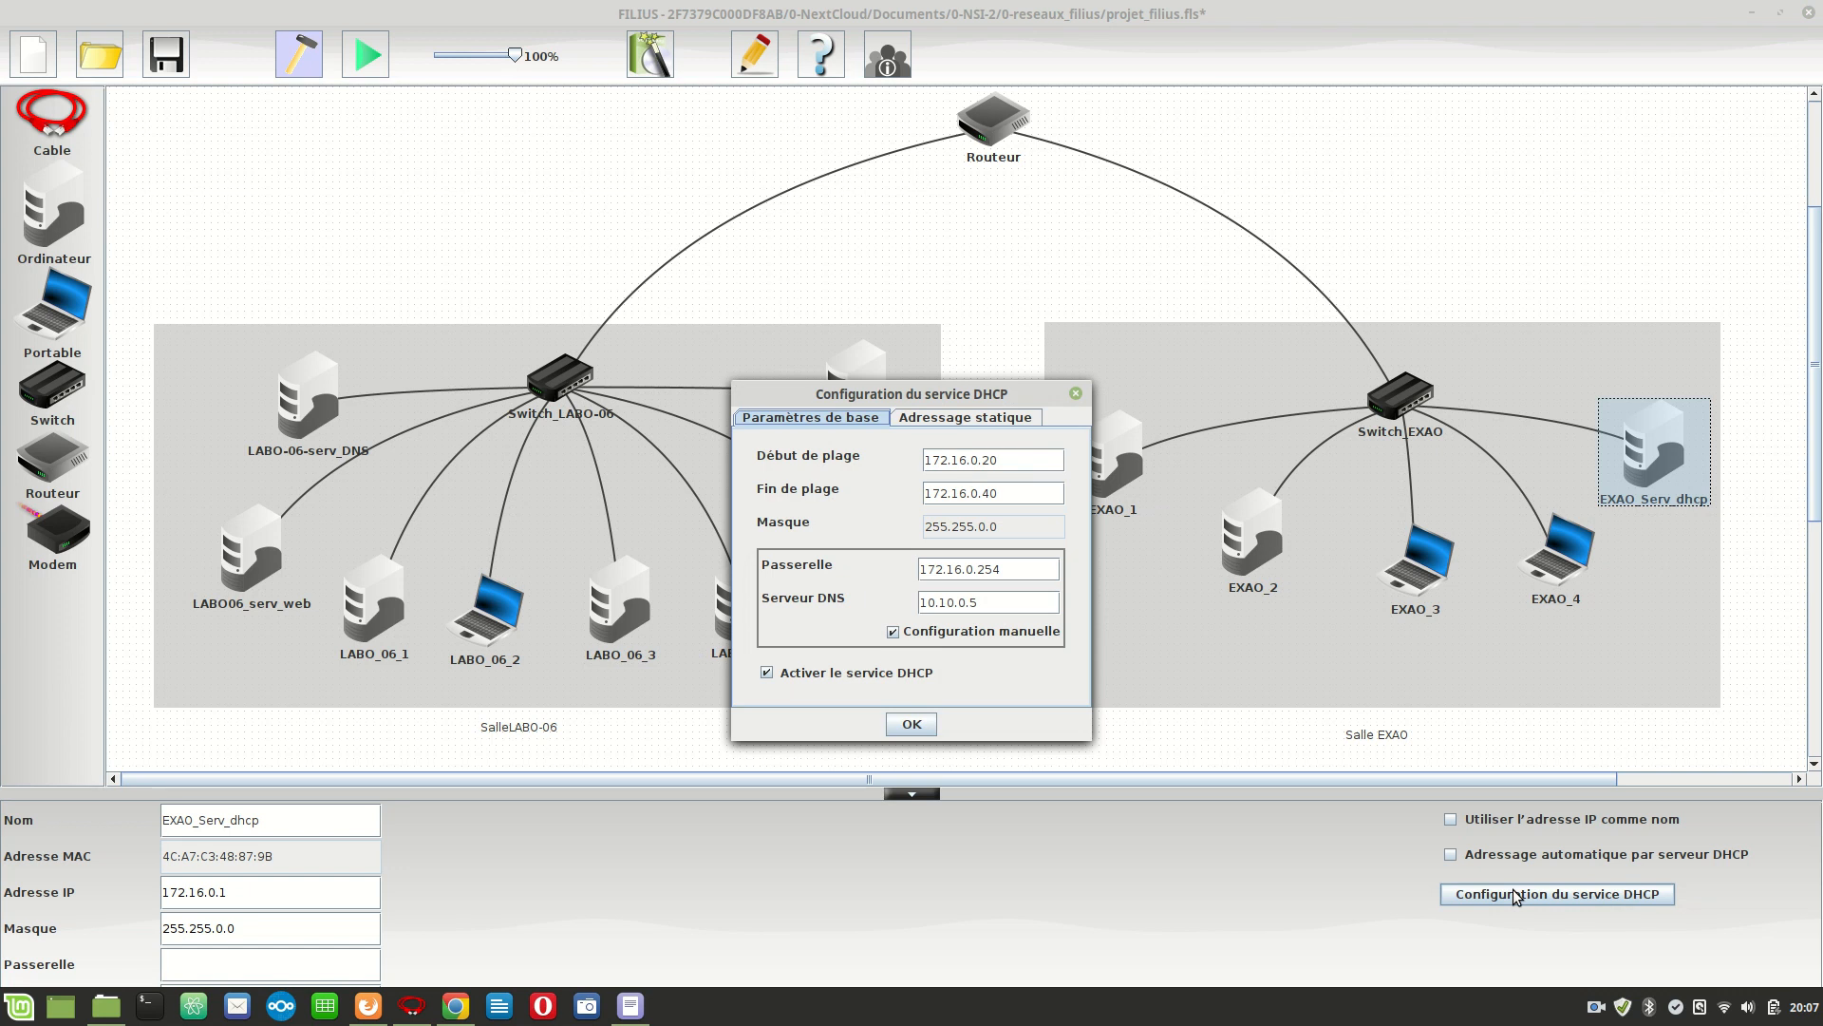
pyautogui.click(898, 728)
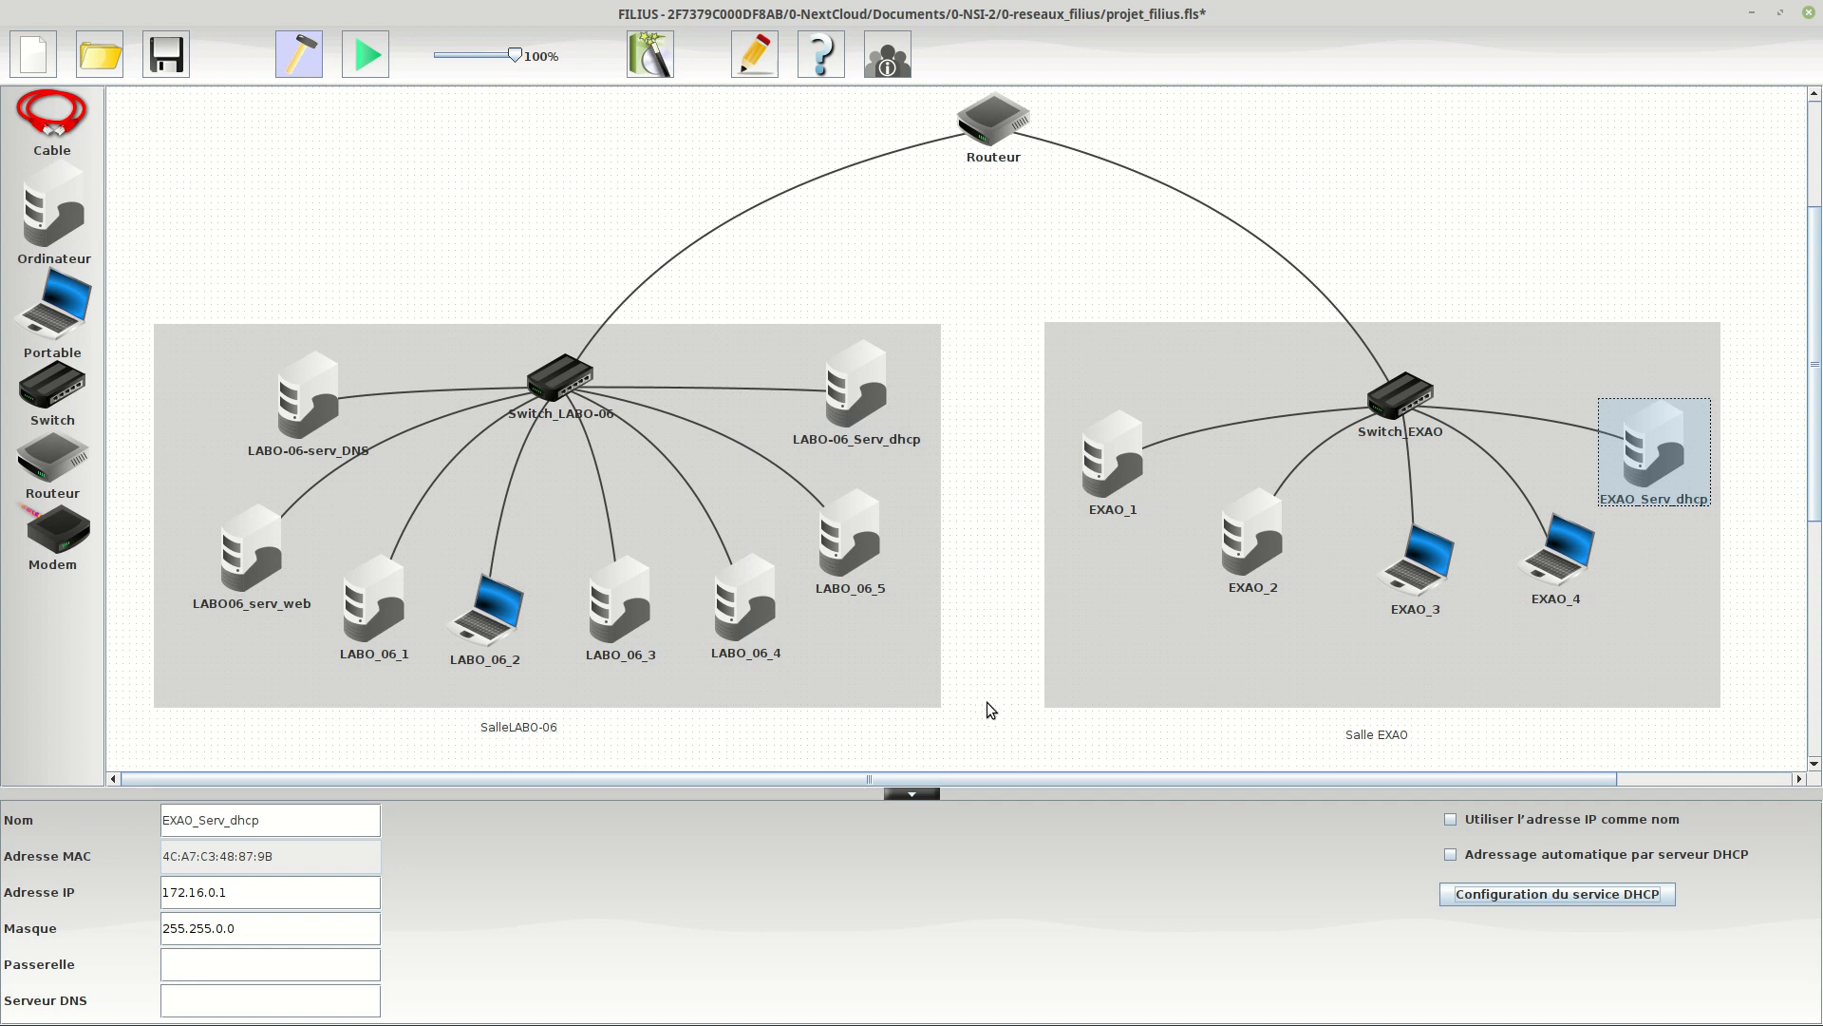
pyautogui.click(1138, 451)
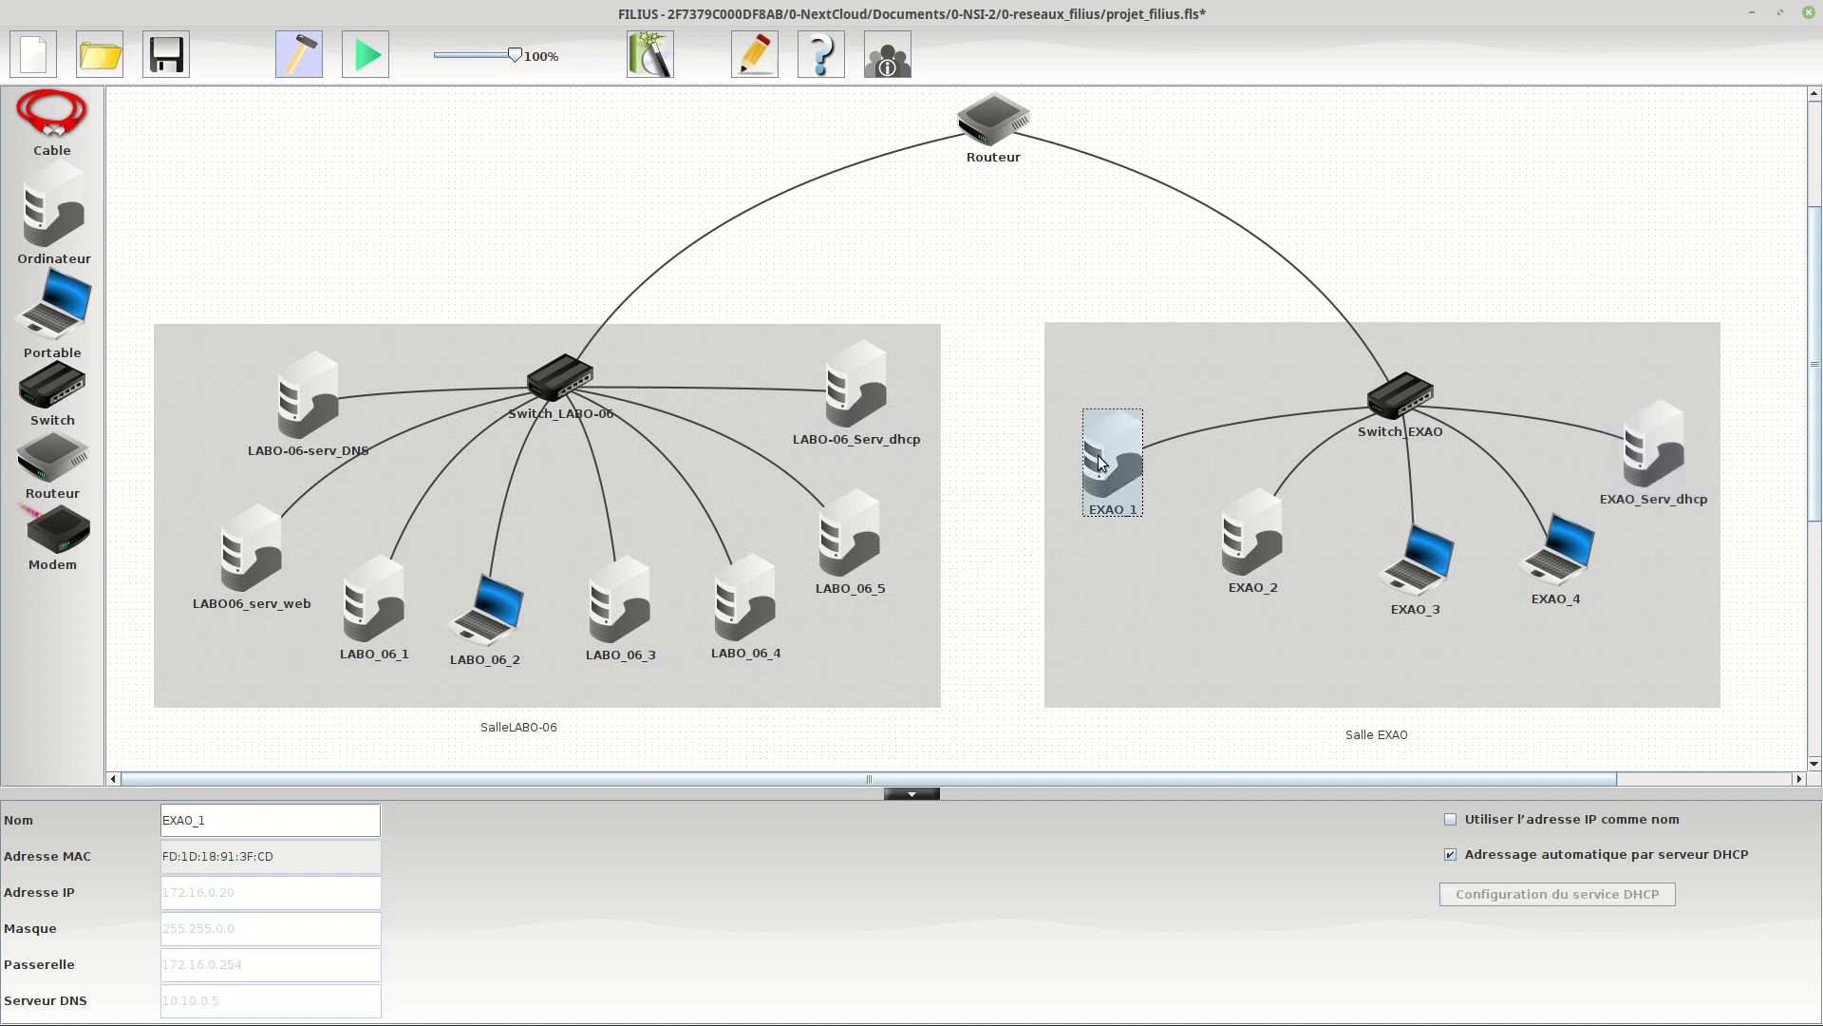
pyautogui.click(323, 398)
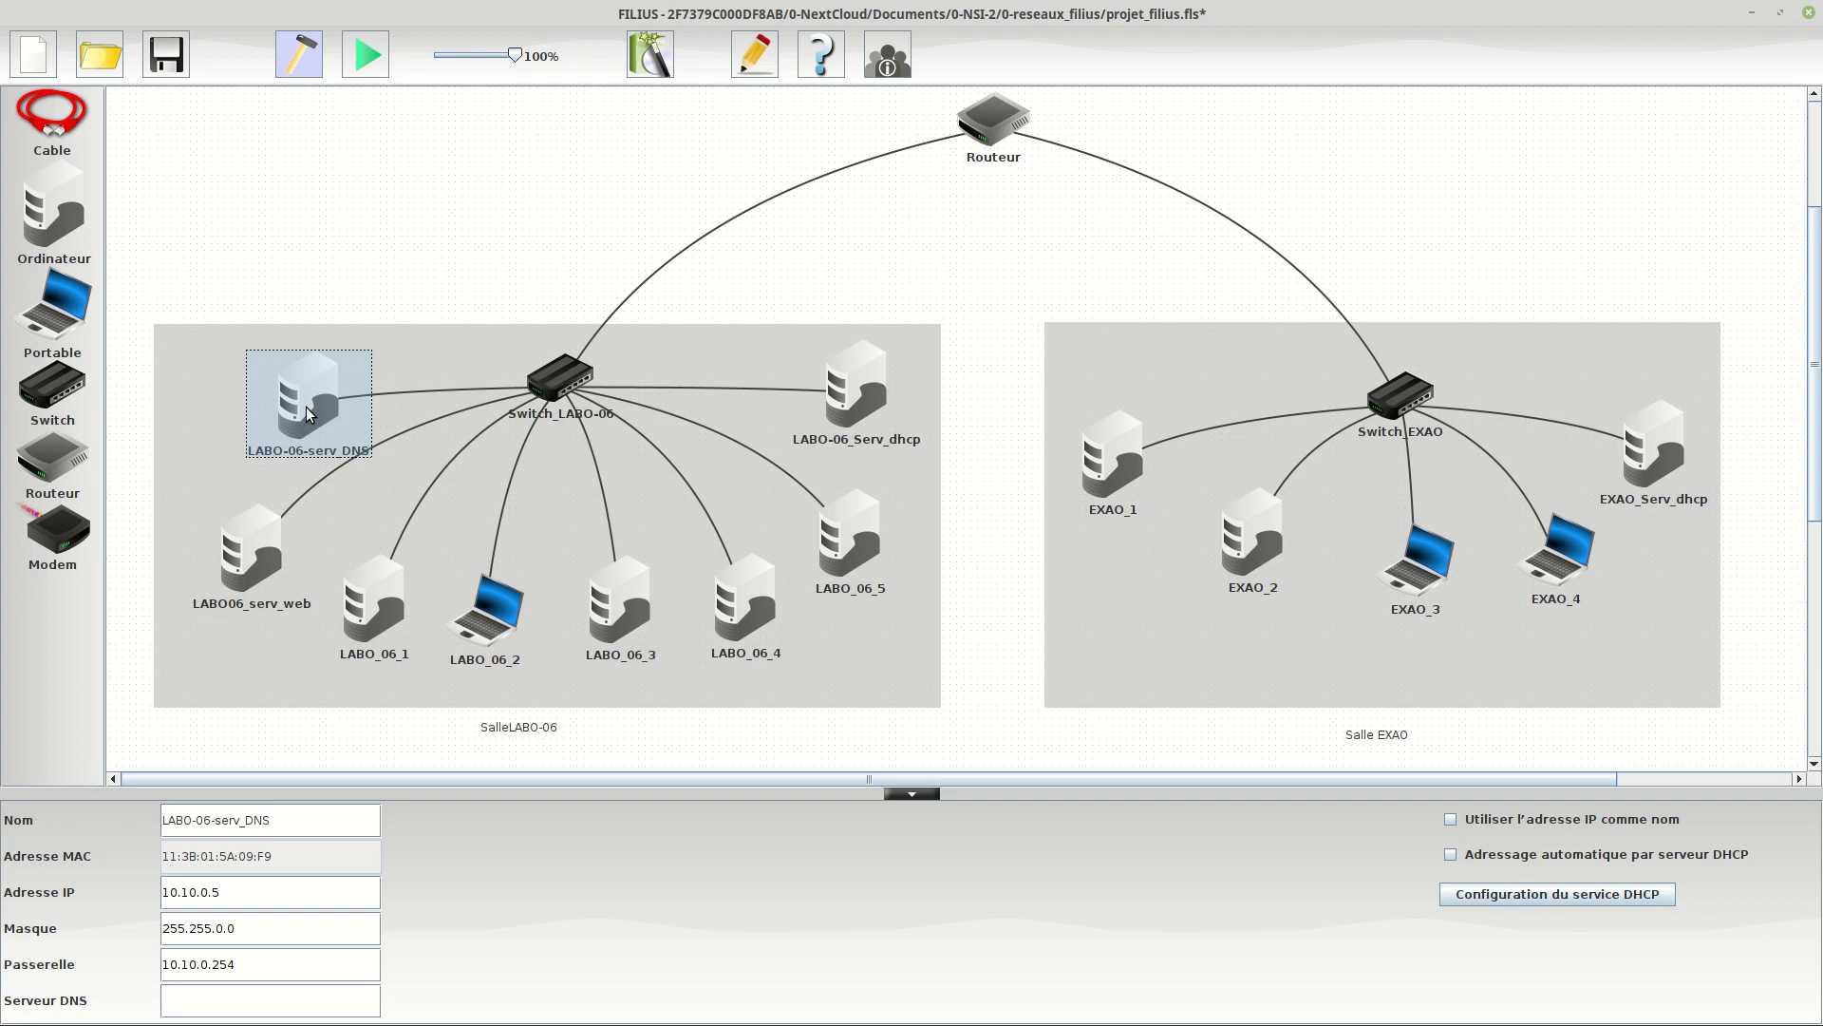
# Switch to simulation mode and install the Serveur DNS software on LABO-06-serv_DNS.
pyautogui.click(363, 61)
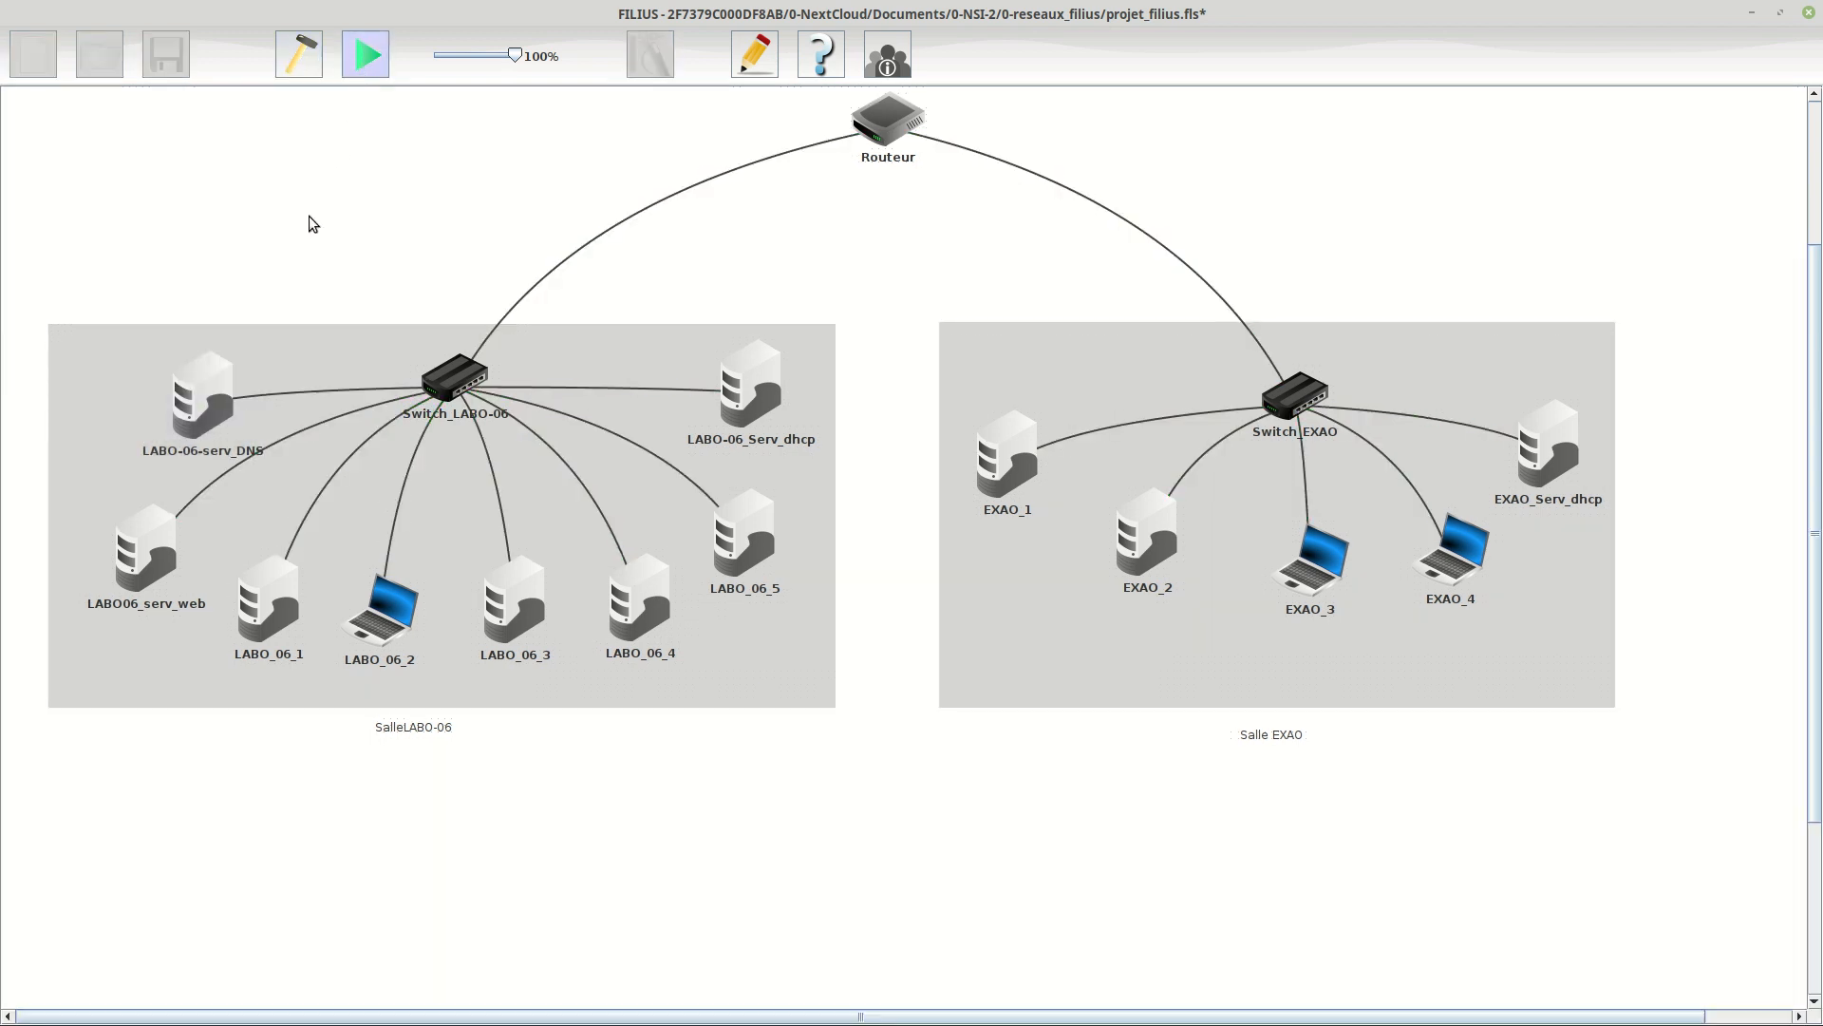
pyautogui.click(207, 403)
pyautogui.doubleClick(71, 90)
pyautogui.click(326, 224)
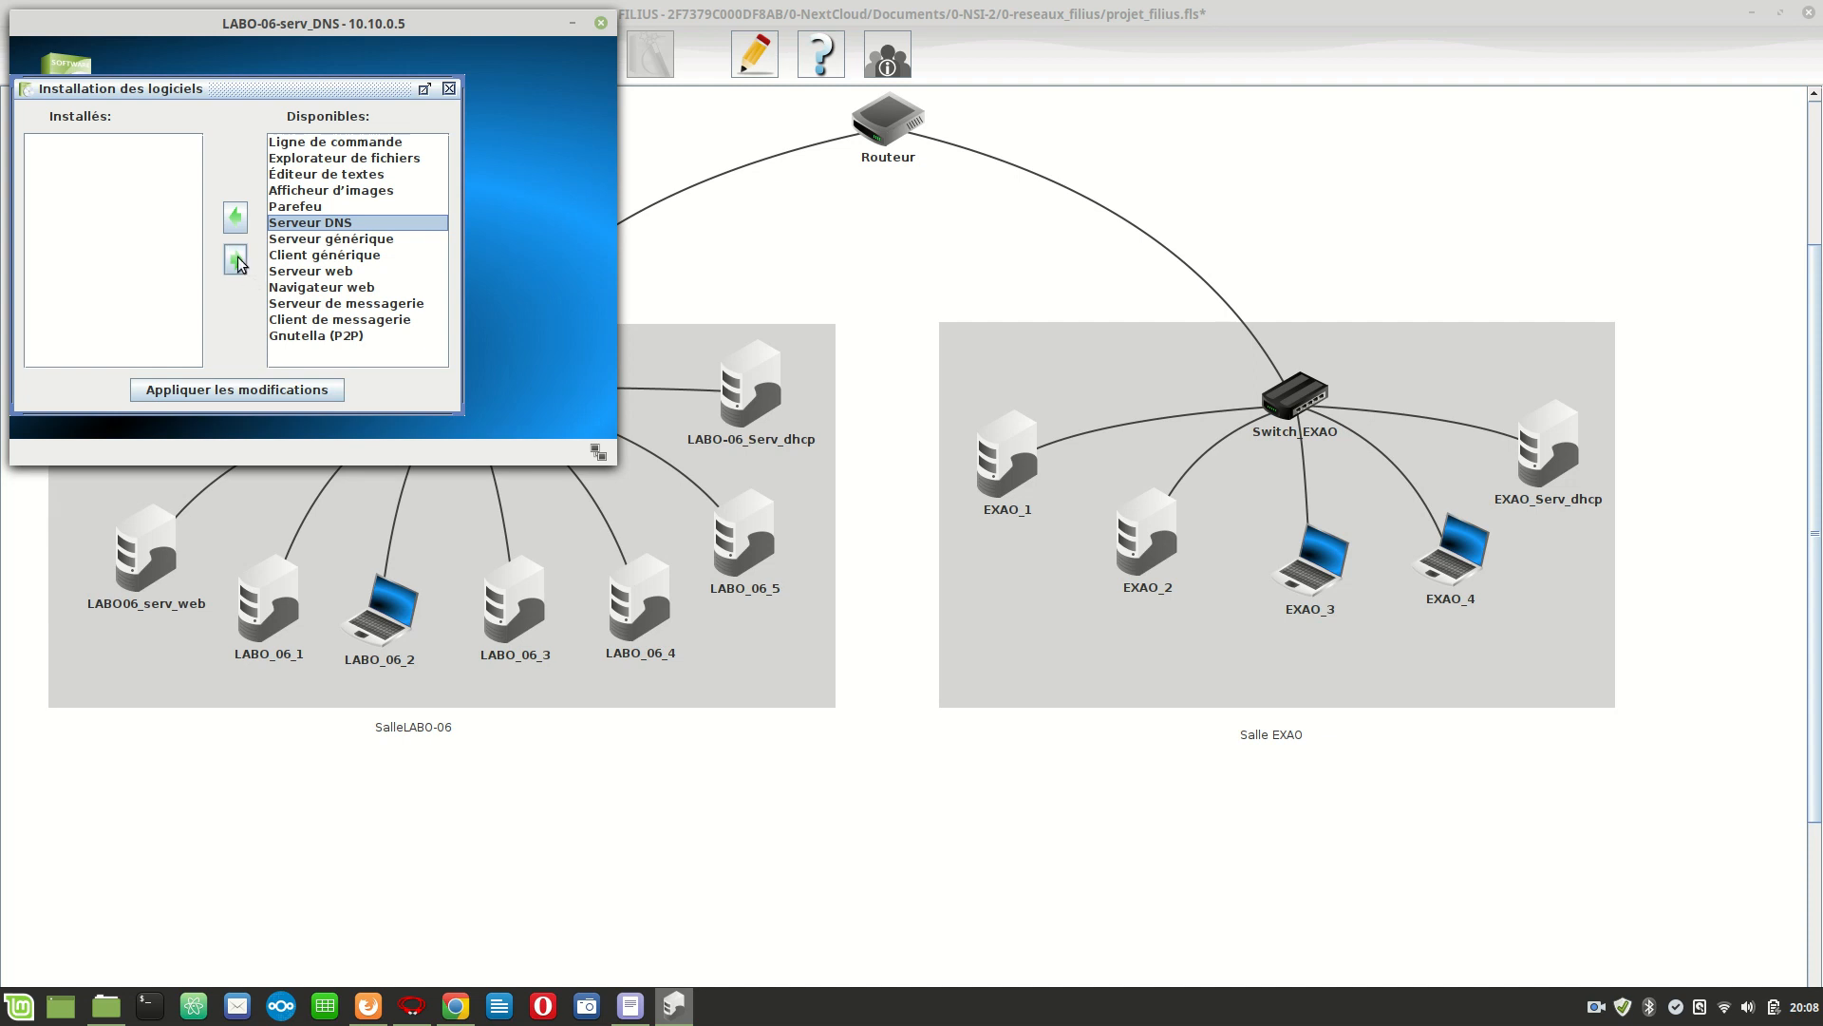
pyautogui.click(235, 218)
pyautogui.click(258, 390)
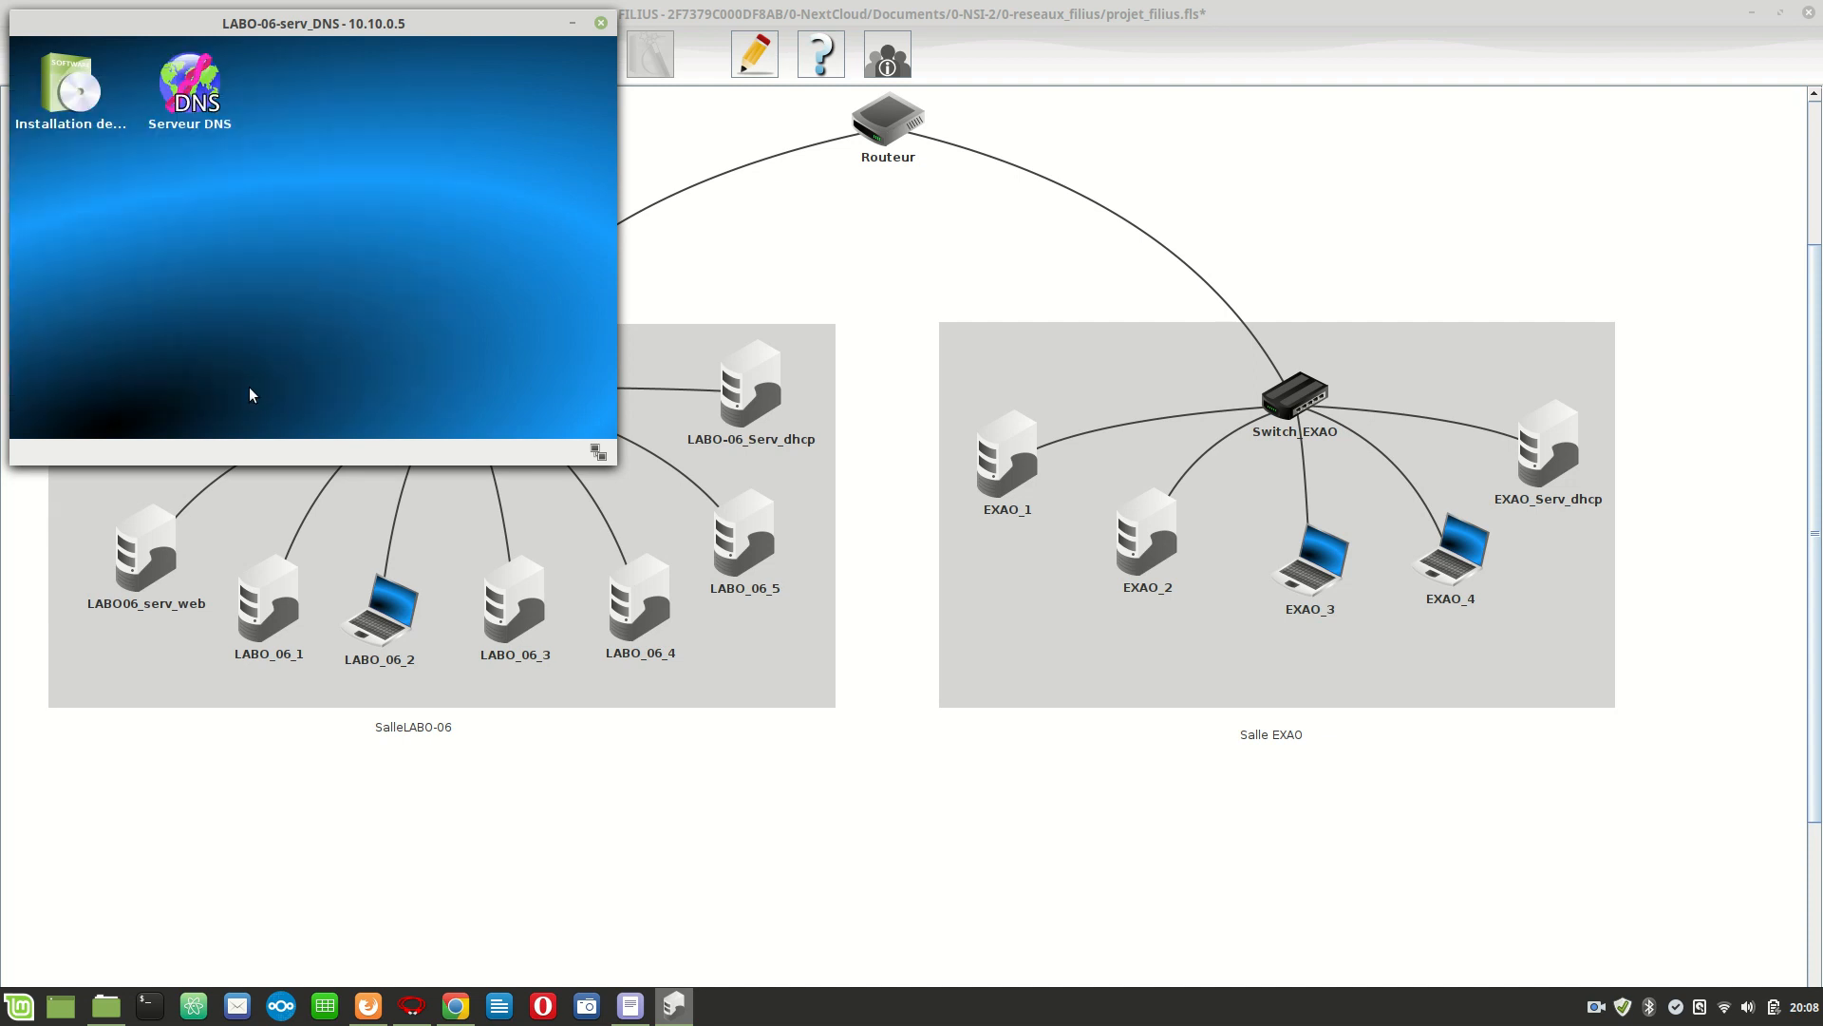
# Add an address (A) record to the DNS server on LABO-06-serv_DNS linking Mon_super_site to 10.10.0.15.
pyautogui.click(209, 105)
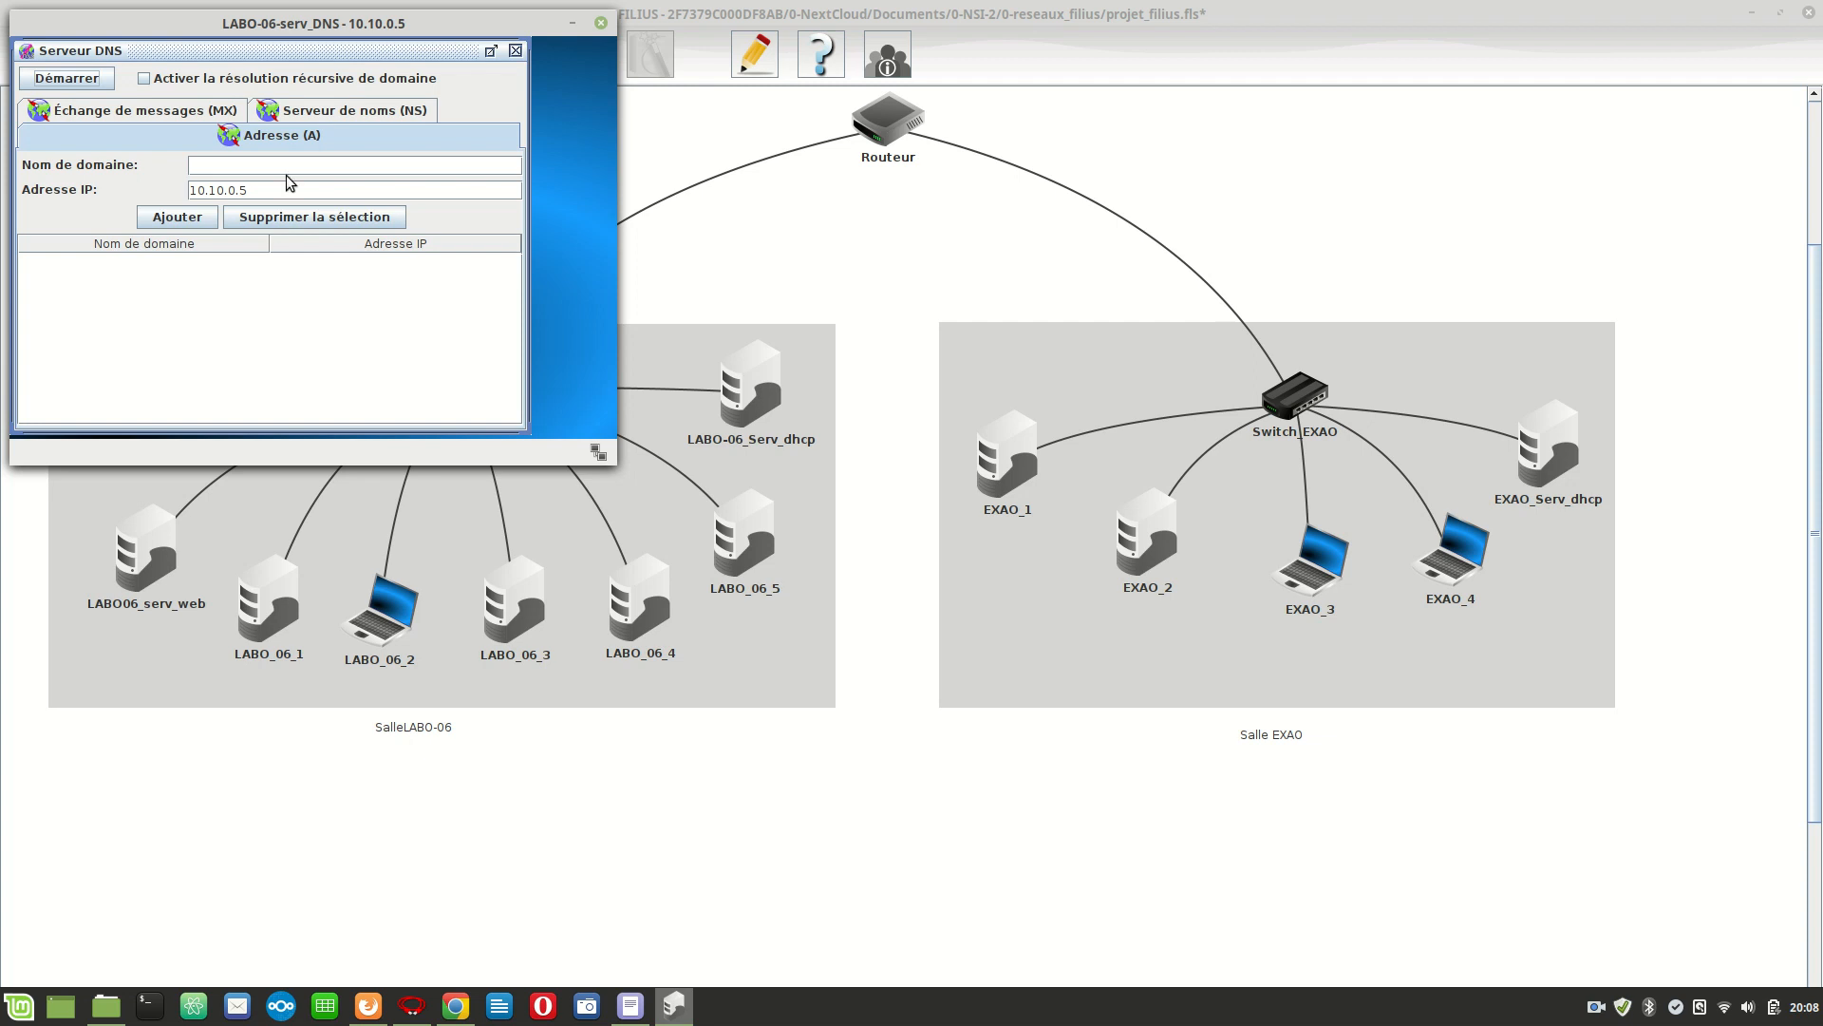
pyautogui.click(221, 164)
pyautogui.write('1')
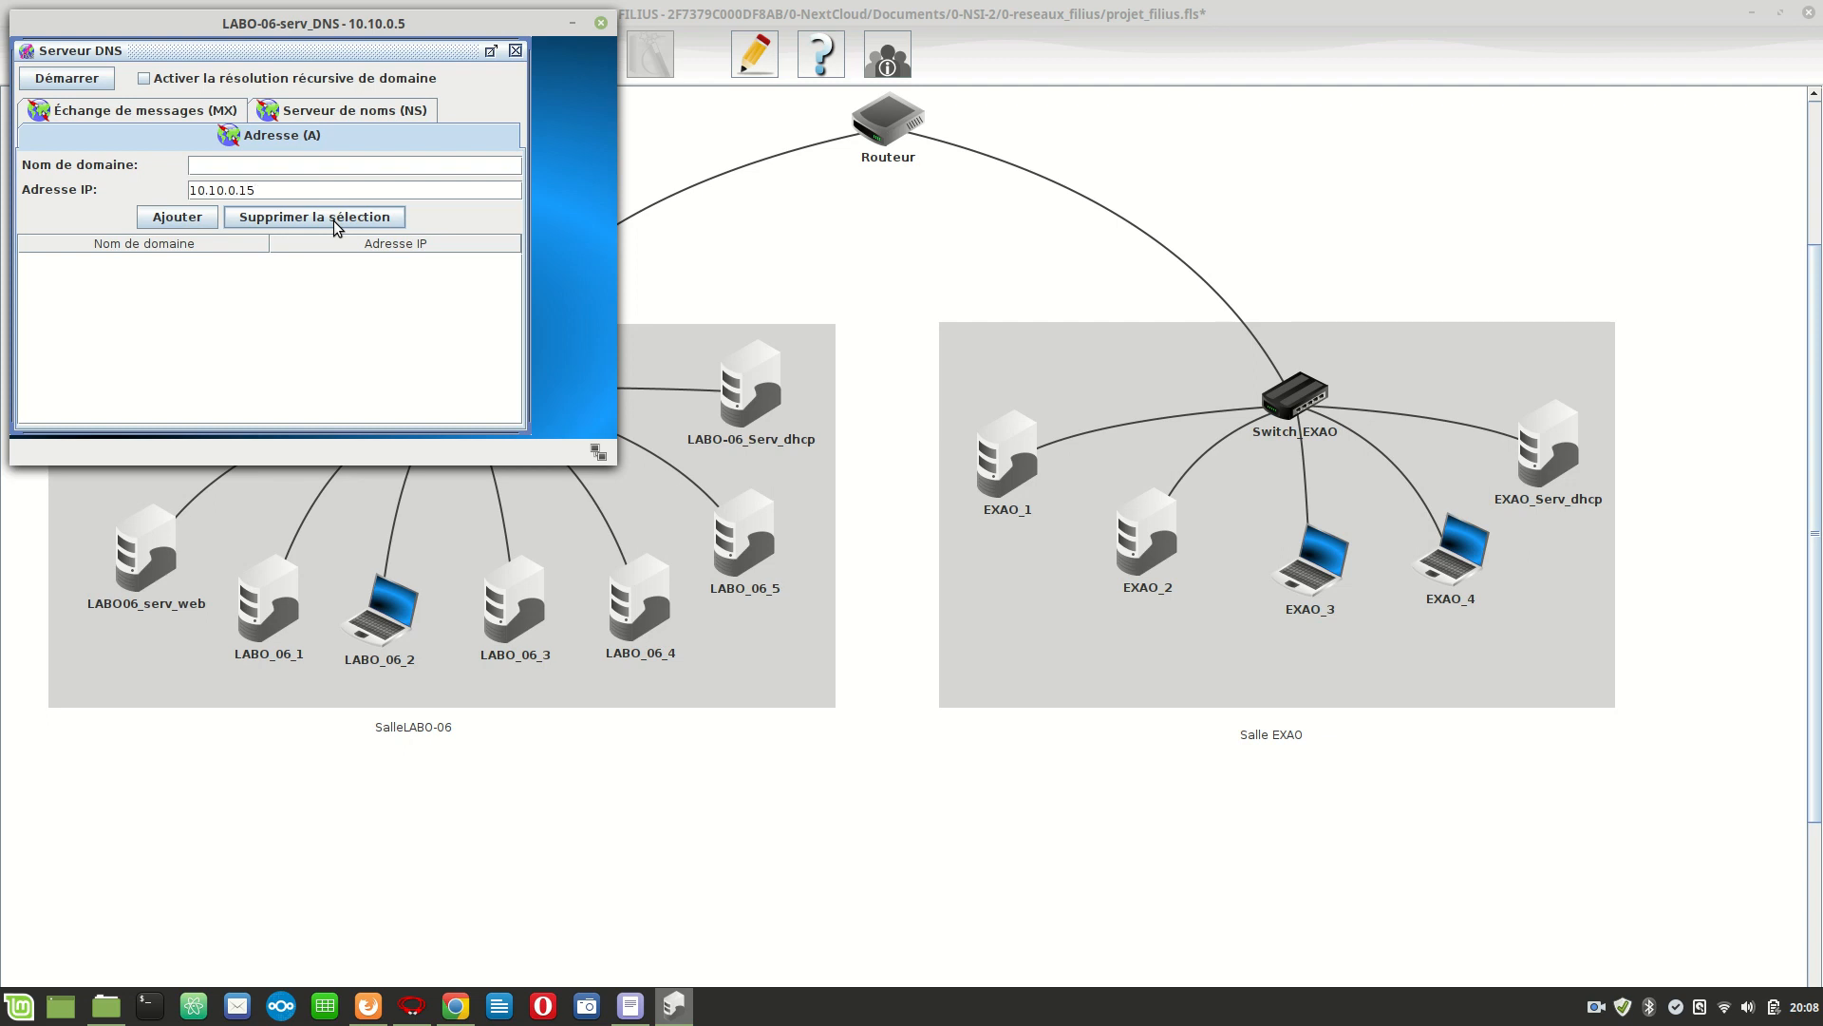
pyautogui.click(253, 170)
pyautogui.write('Mon')
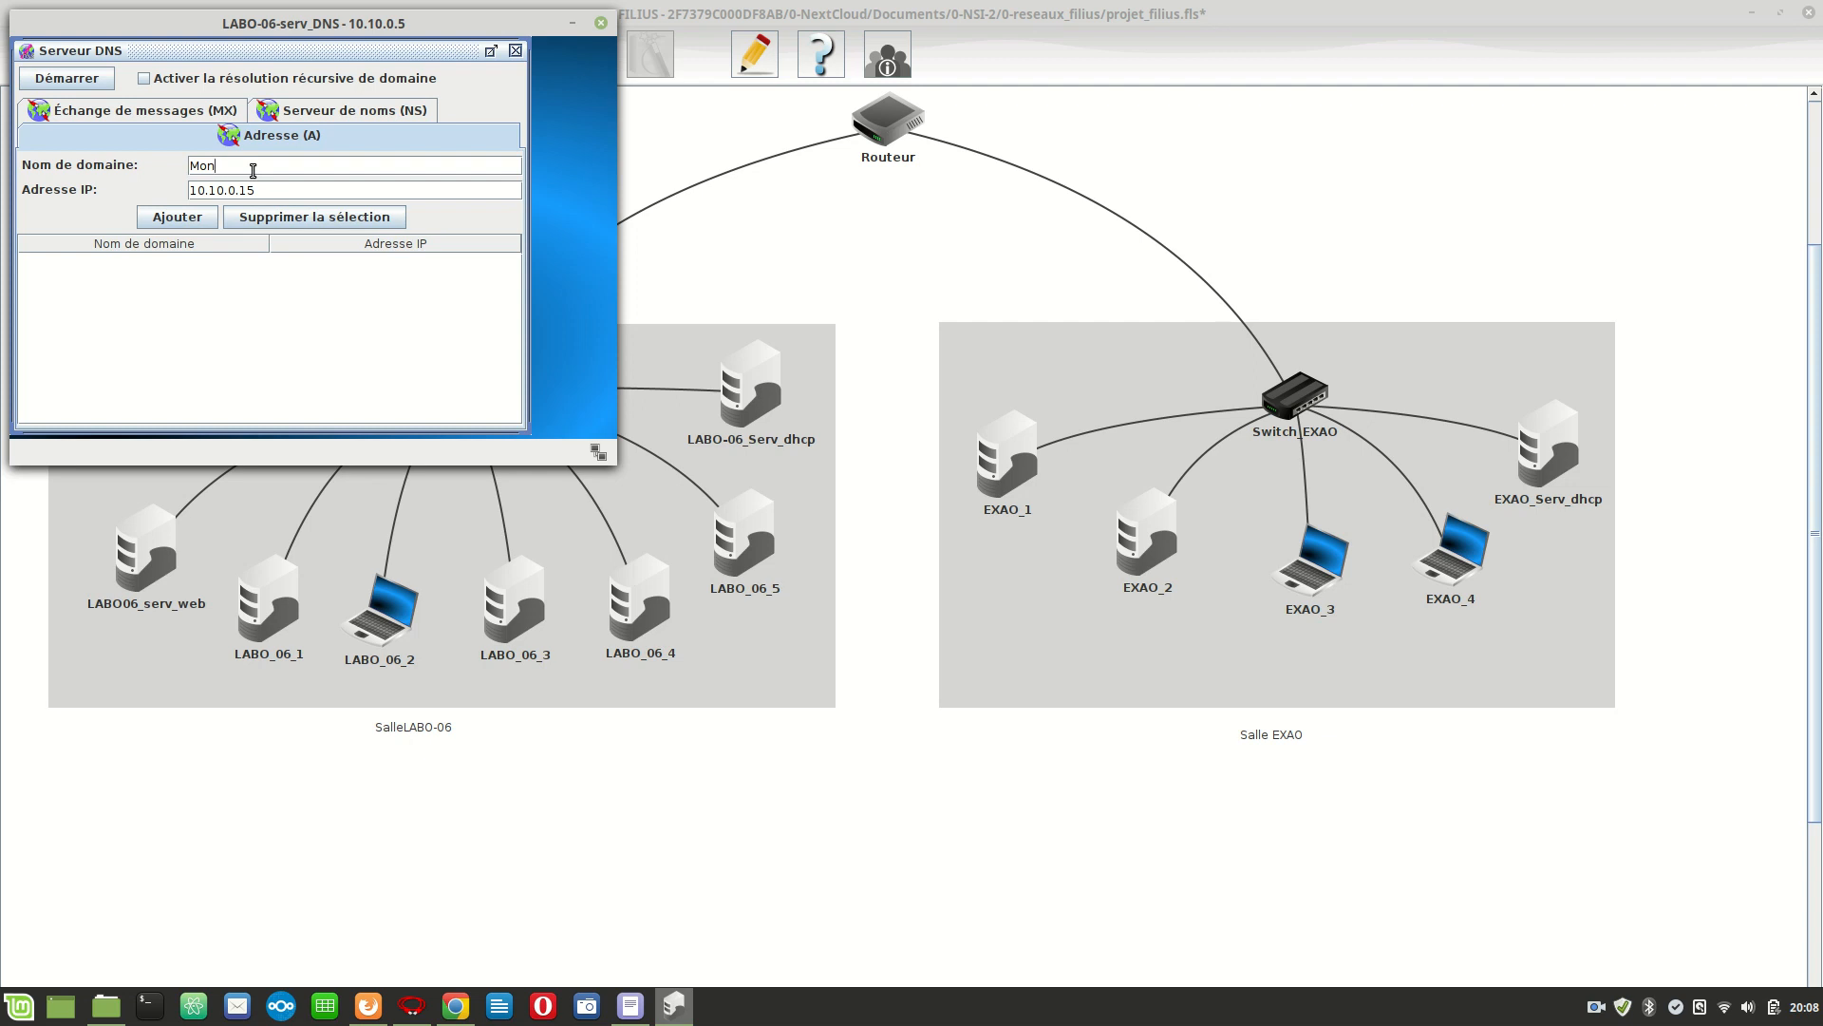
pyautogui.write('_super')
pyautogui.write(' site')
pyautogui.click(185, 218)
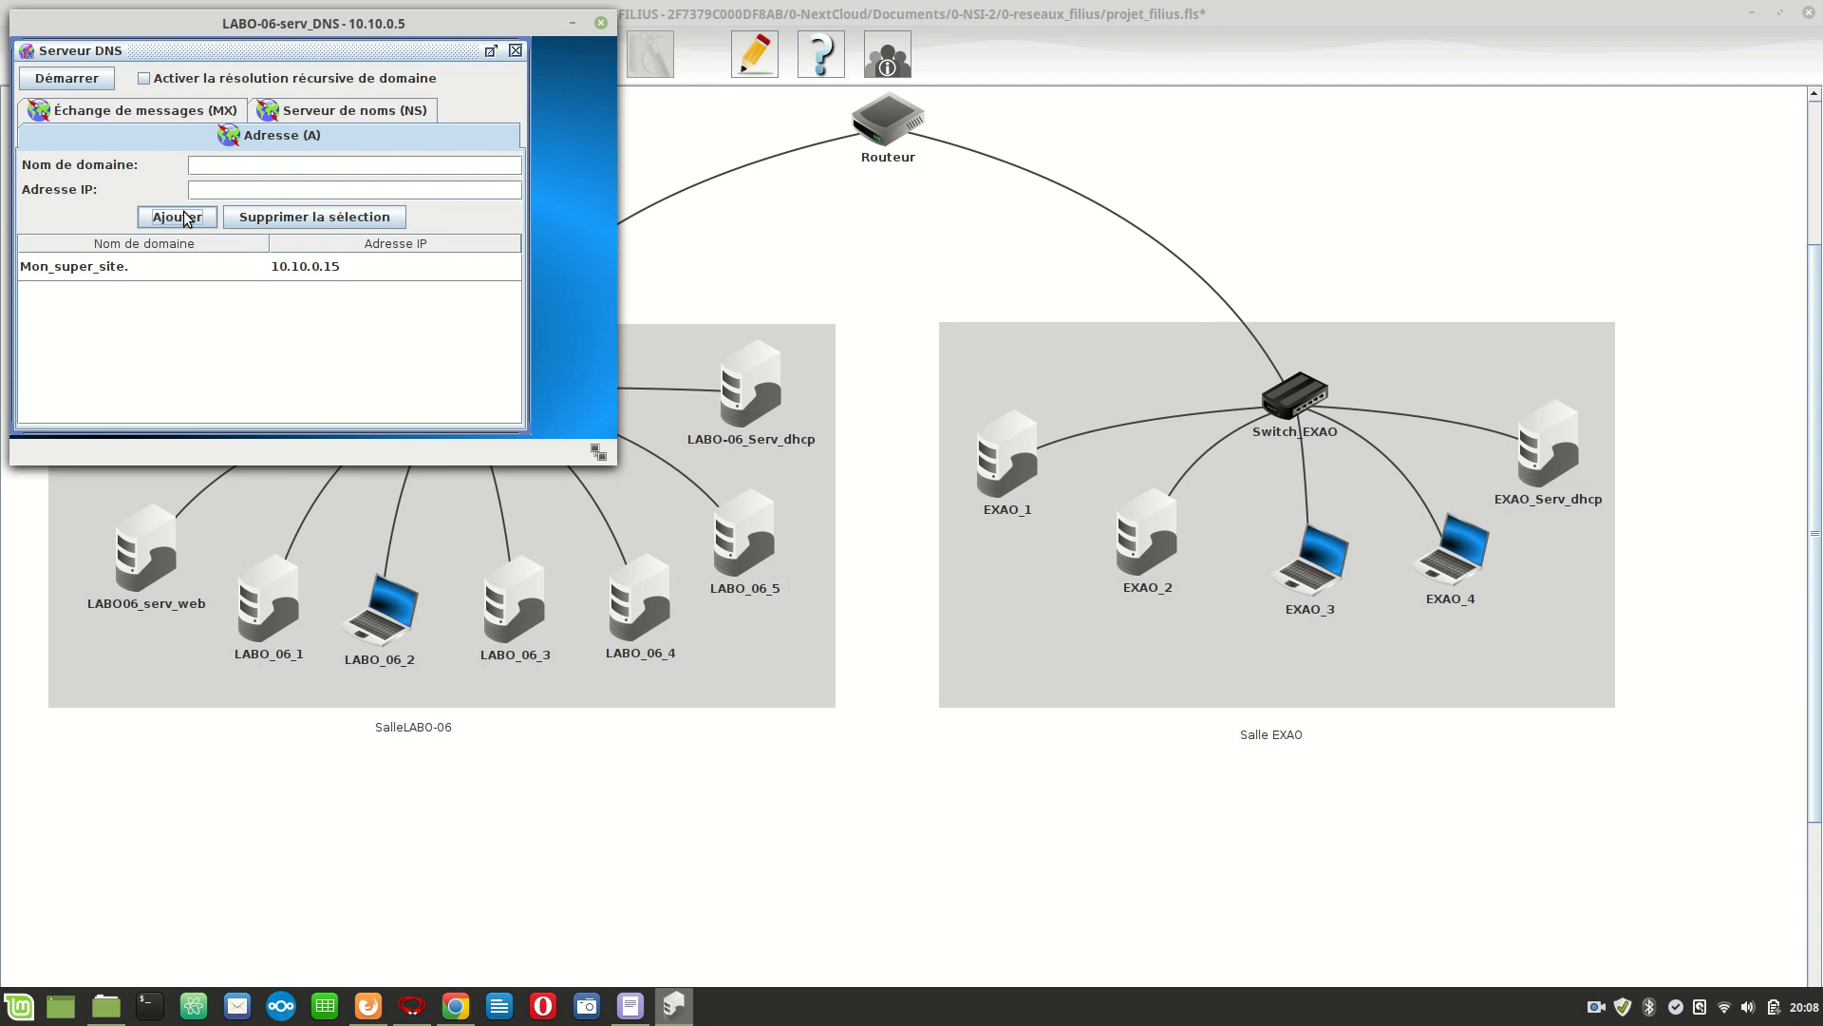
# Start the DNS server and enable recursive domain resolution.
pyautogui.click(45, 82)
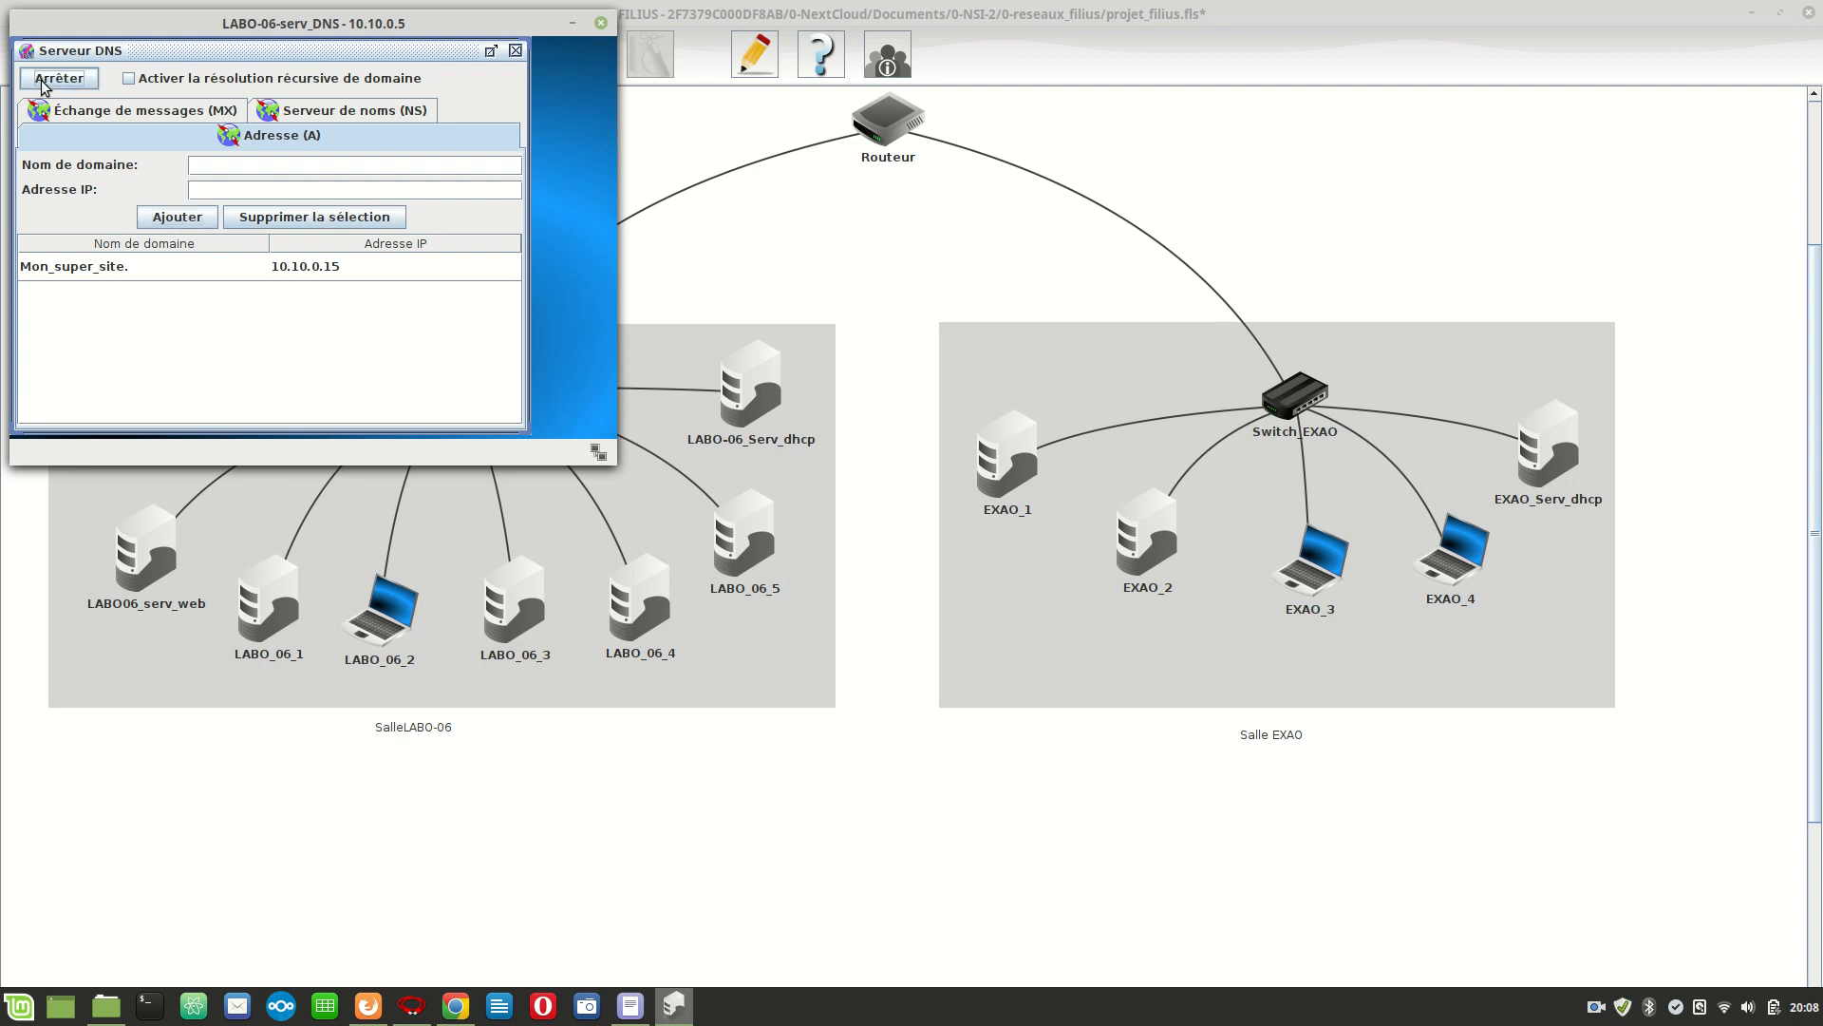
pyautogui.click(128, 78)
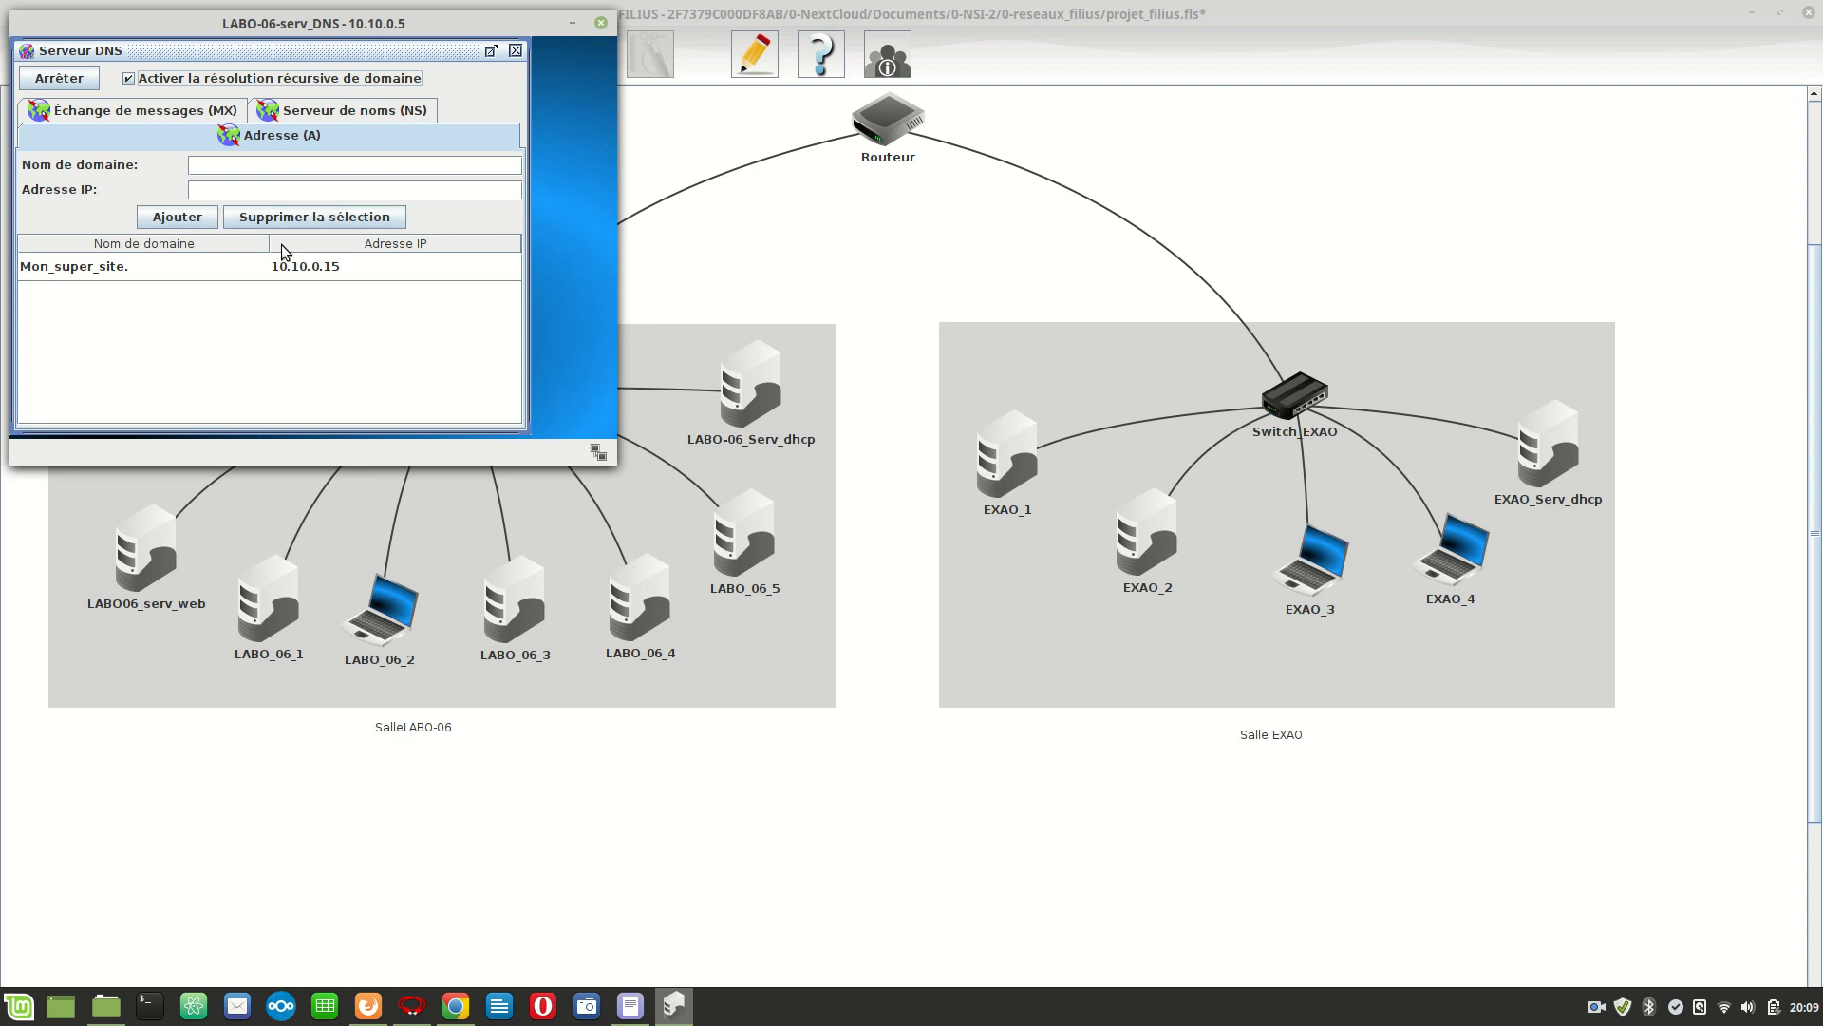
pyautogui.click(1009, 442)
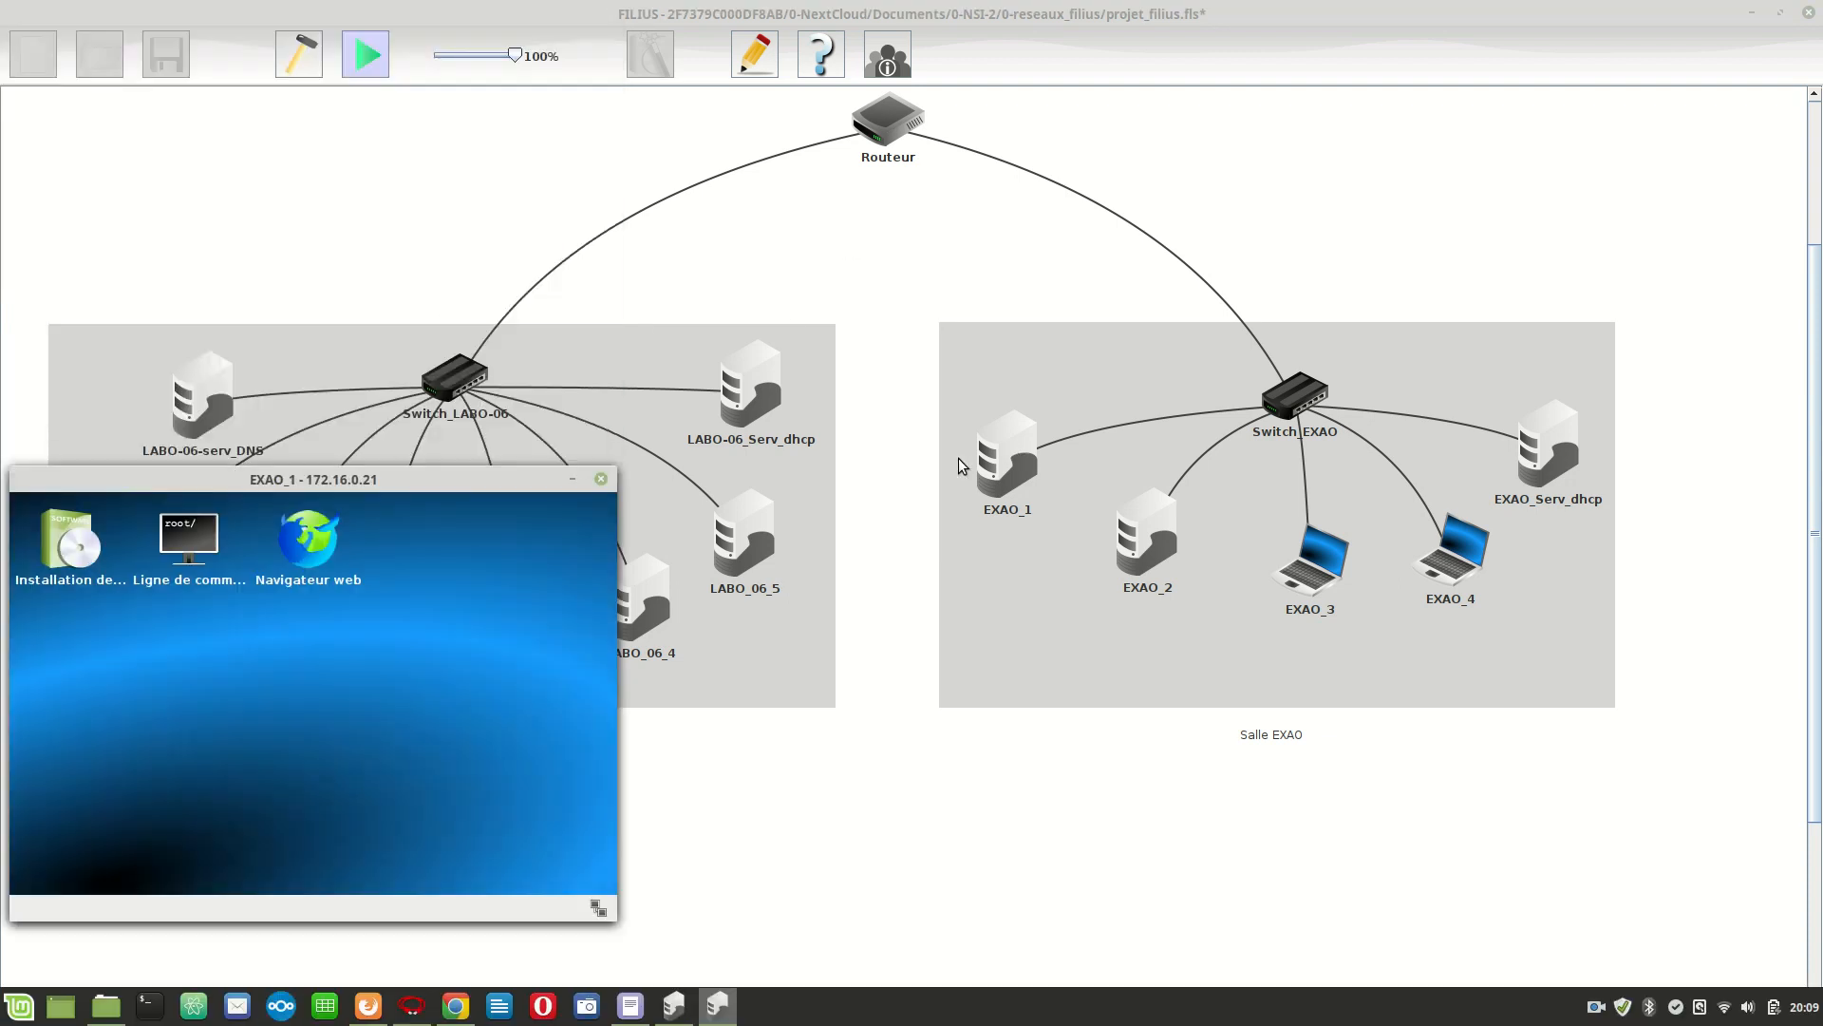
pyautogui.click(310, 542)
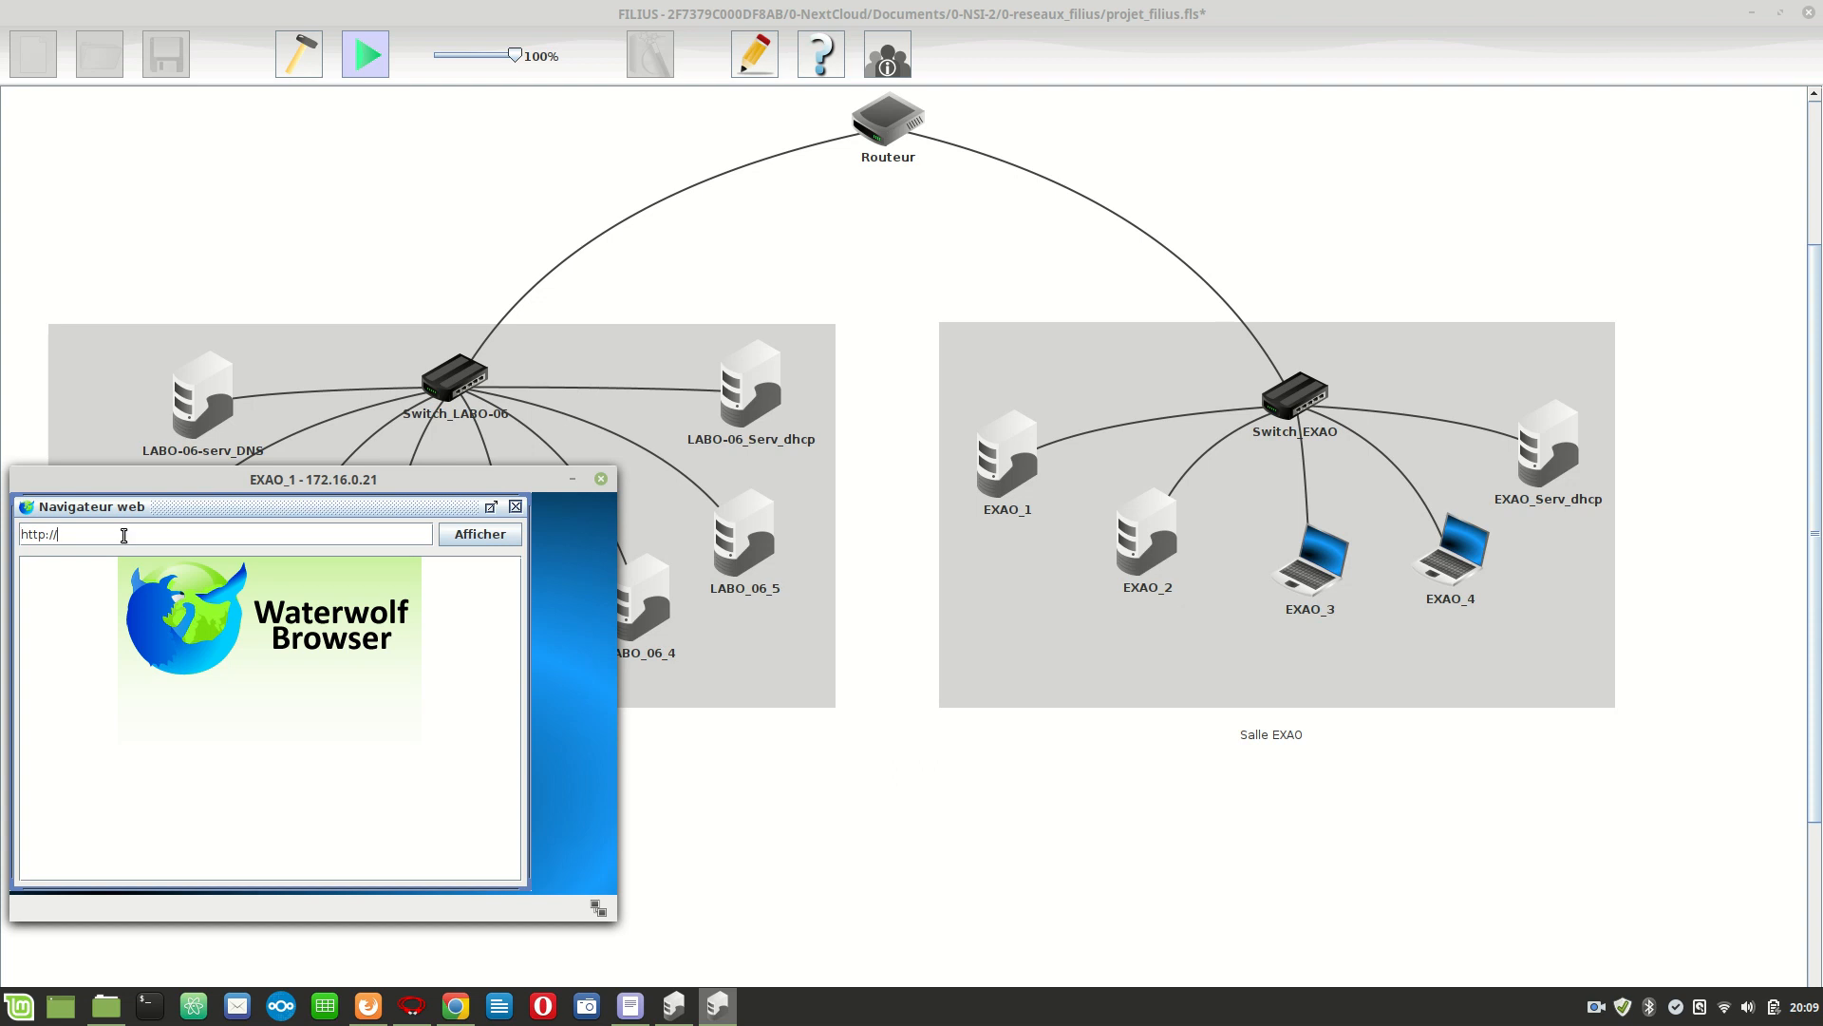
pyautogui.write('Mon_superrsite')
pyautogui.press('Return')
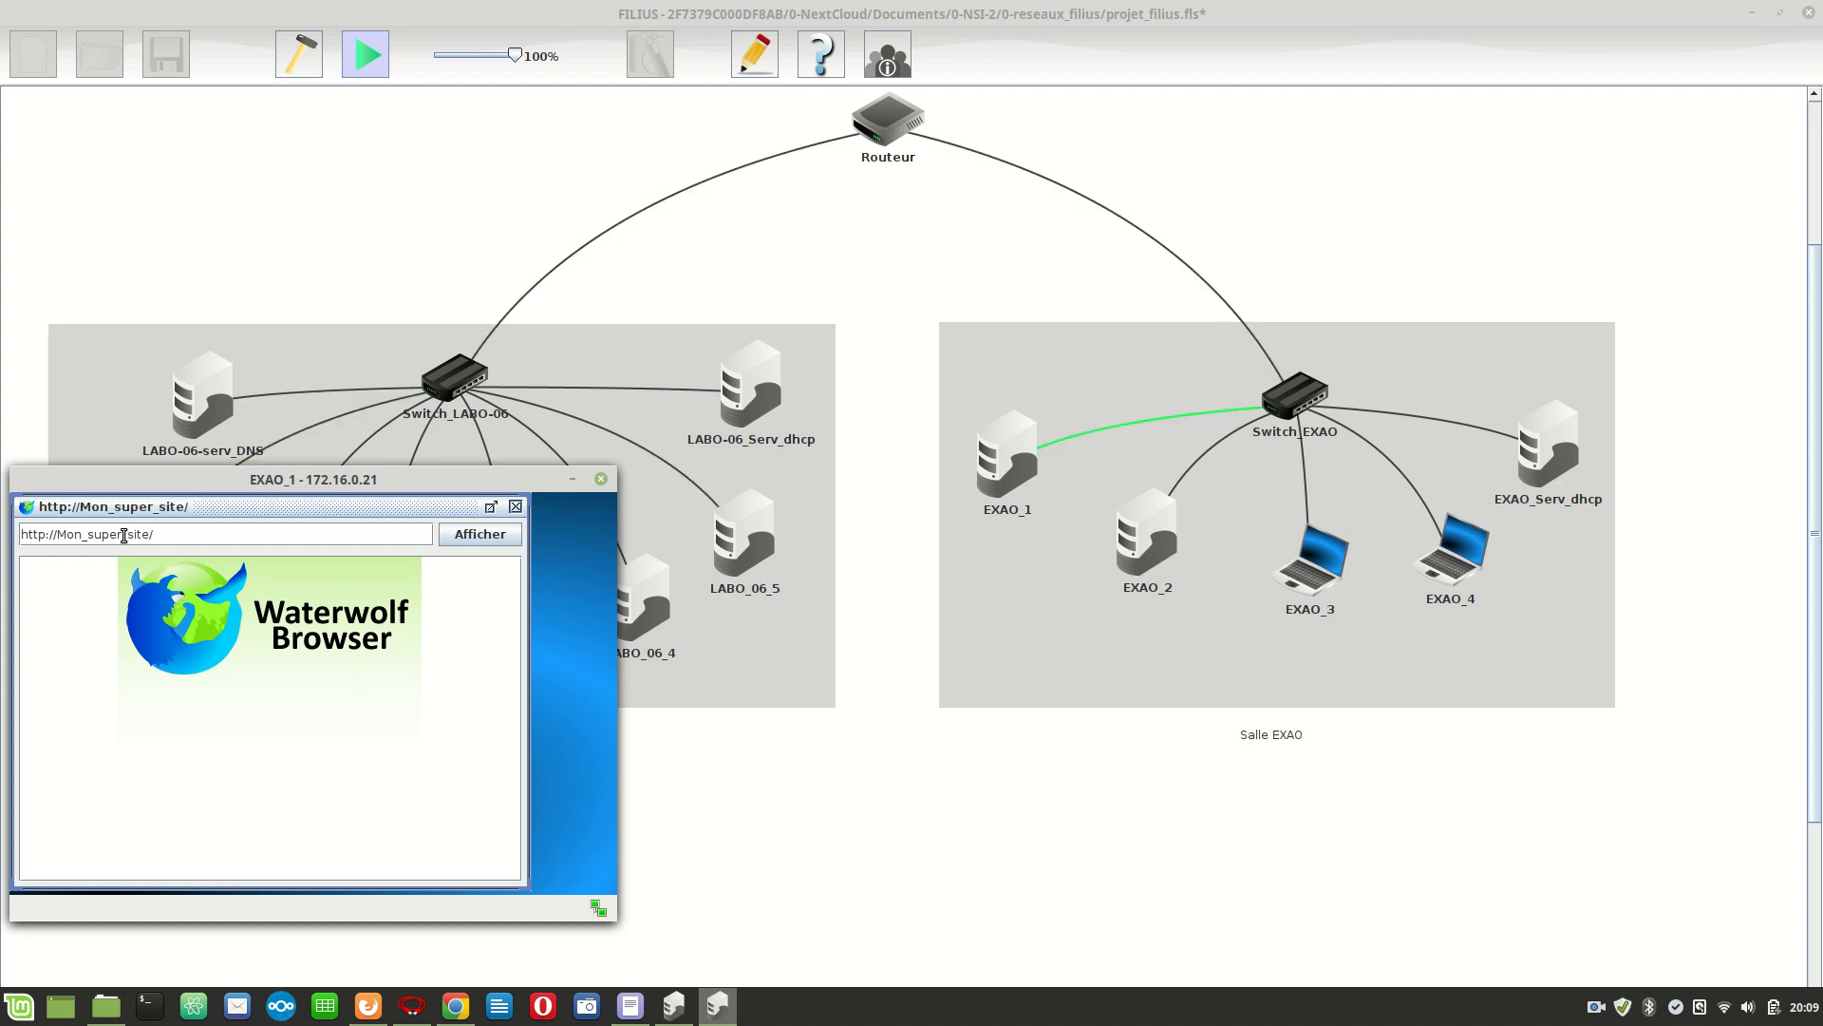
pyautogui.moveTo(357, 470); pyautogui.dragTo(1268, 346)
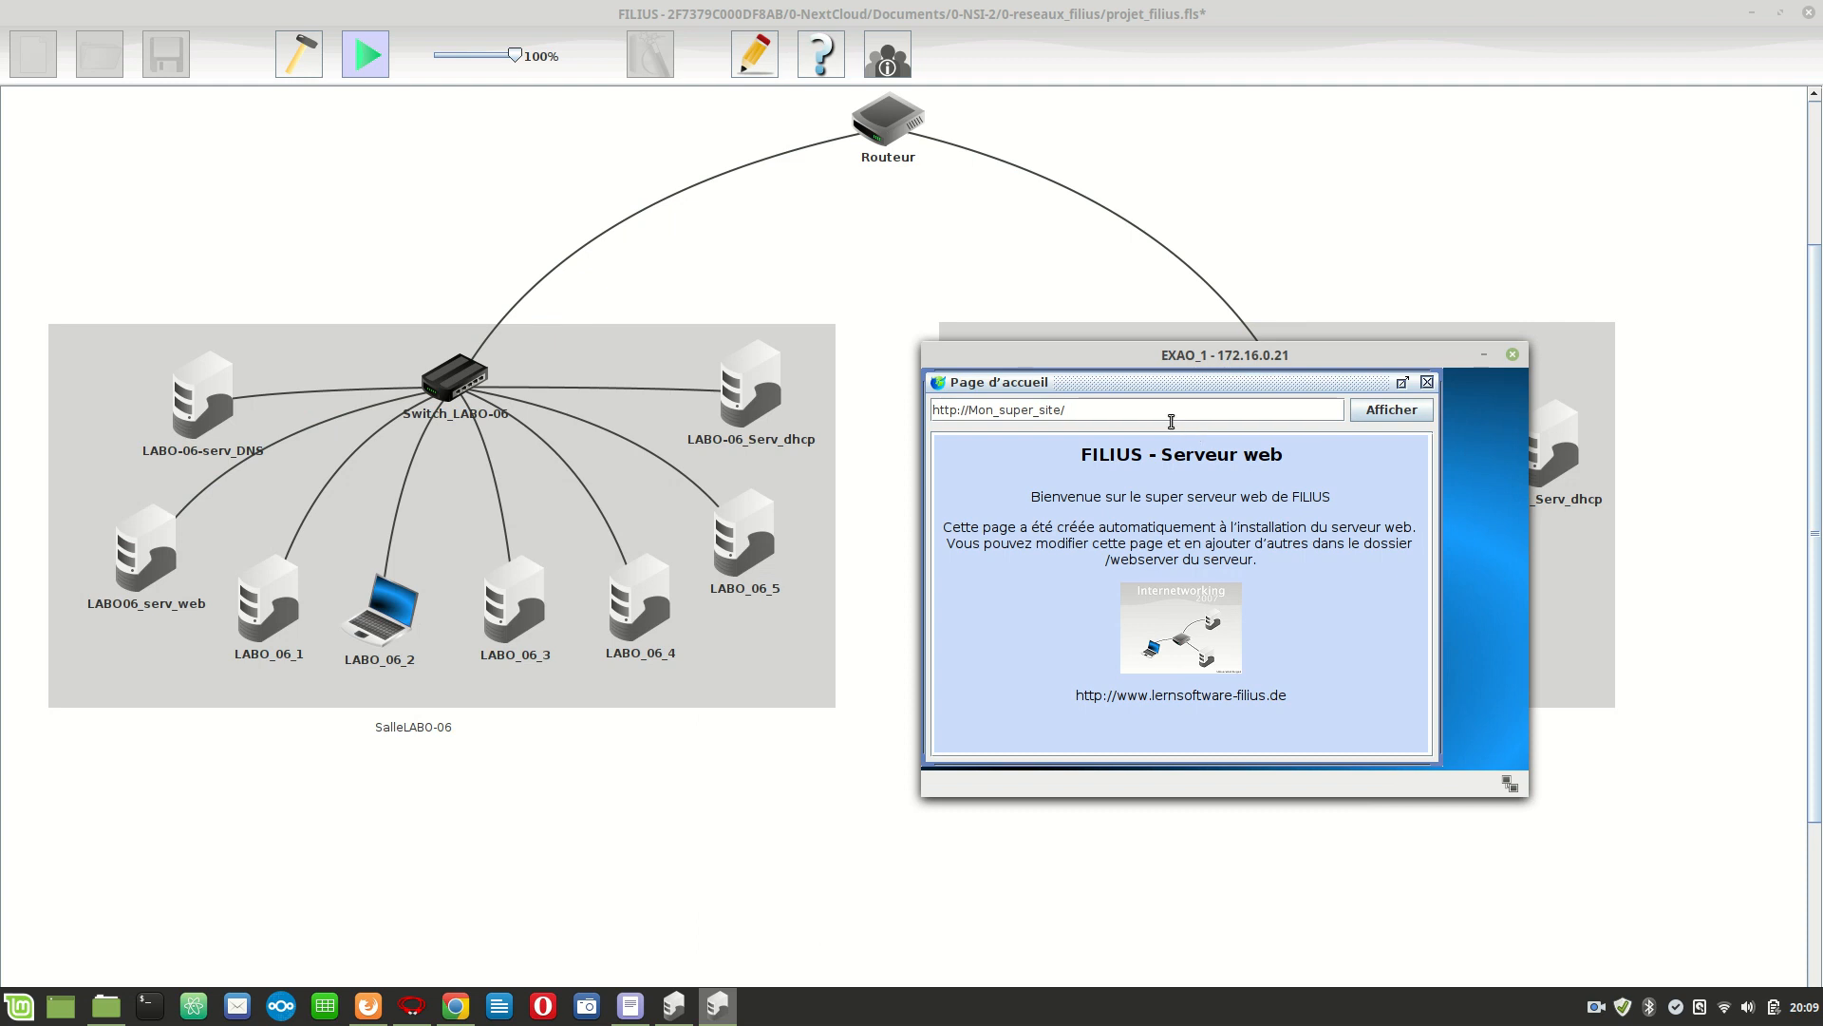
# Display the data exchanges of LABO-06-serv_DNS (10.10.0.5).
pyautogui.rightClick(229, 396)
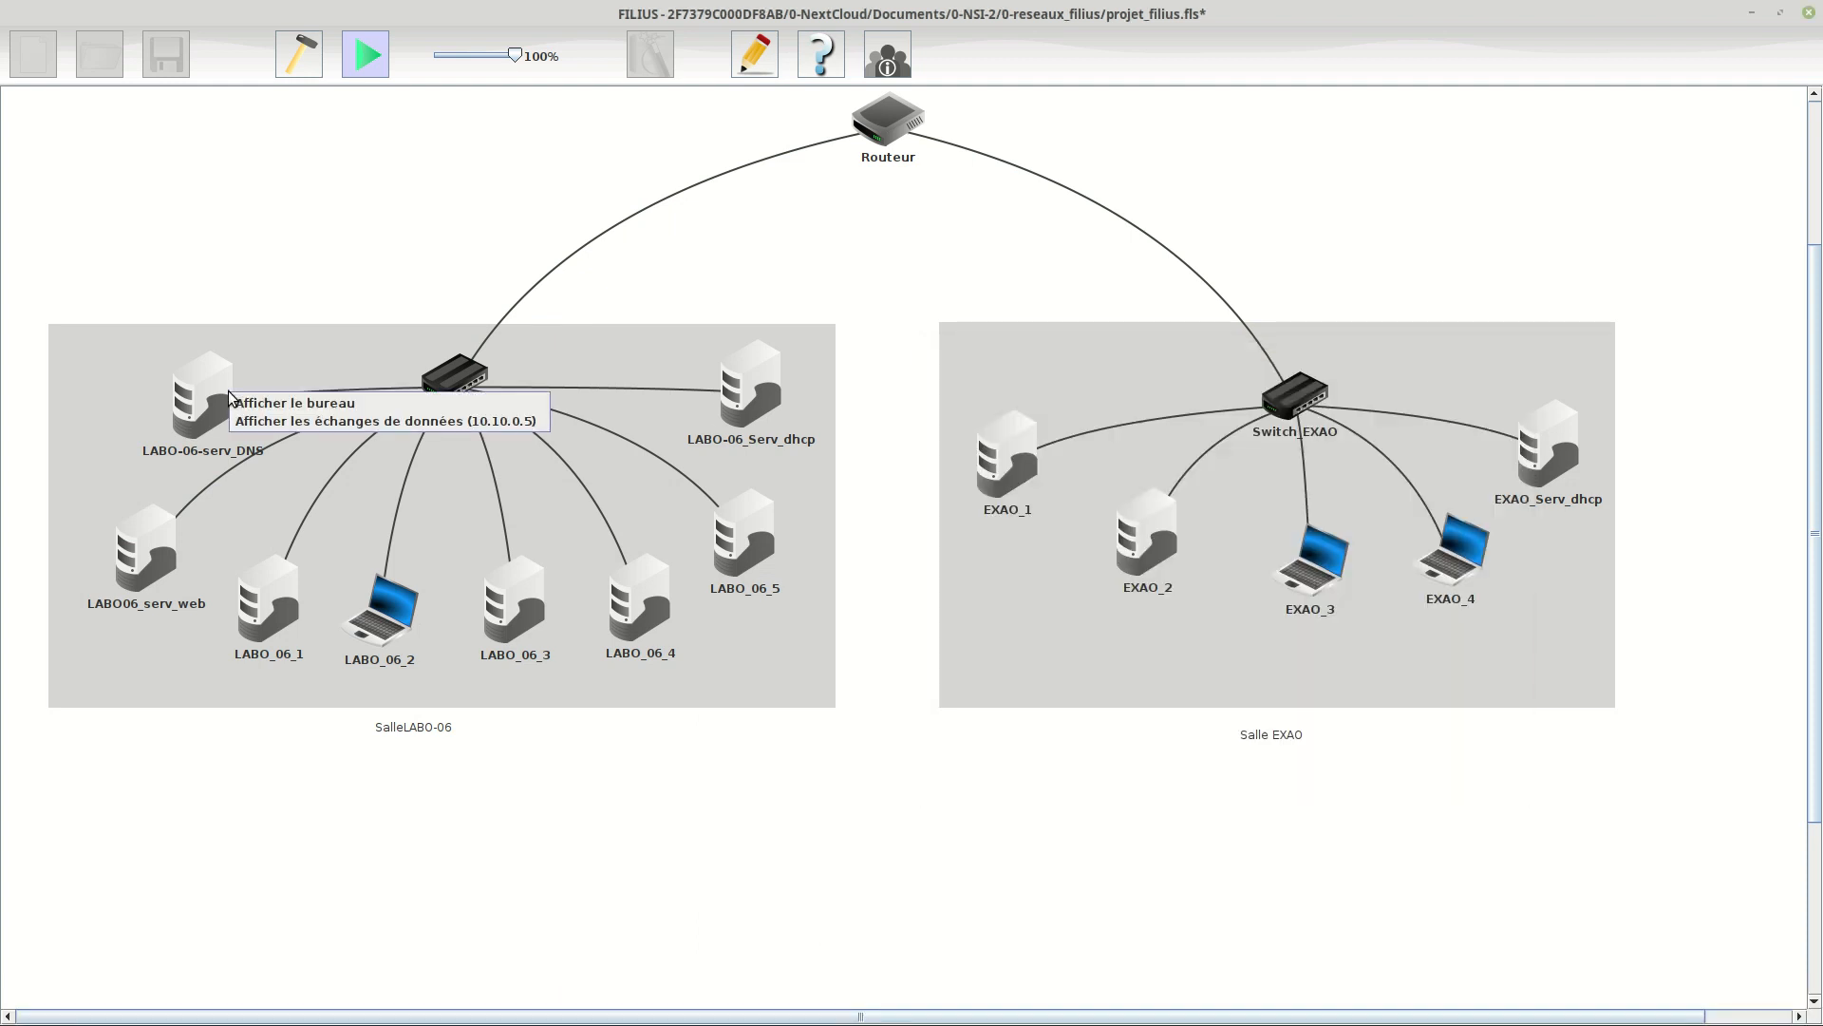
pyautogui.click(283, 425)
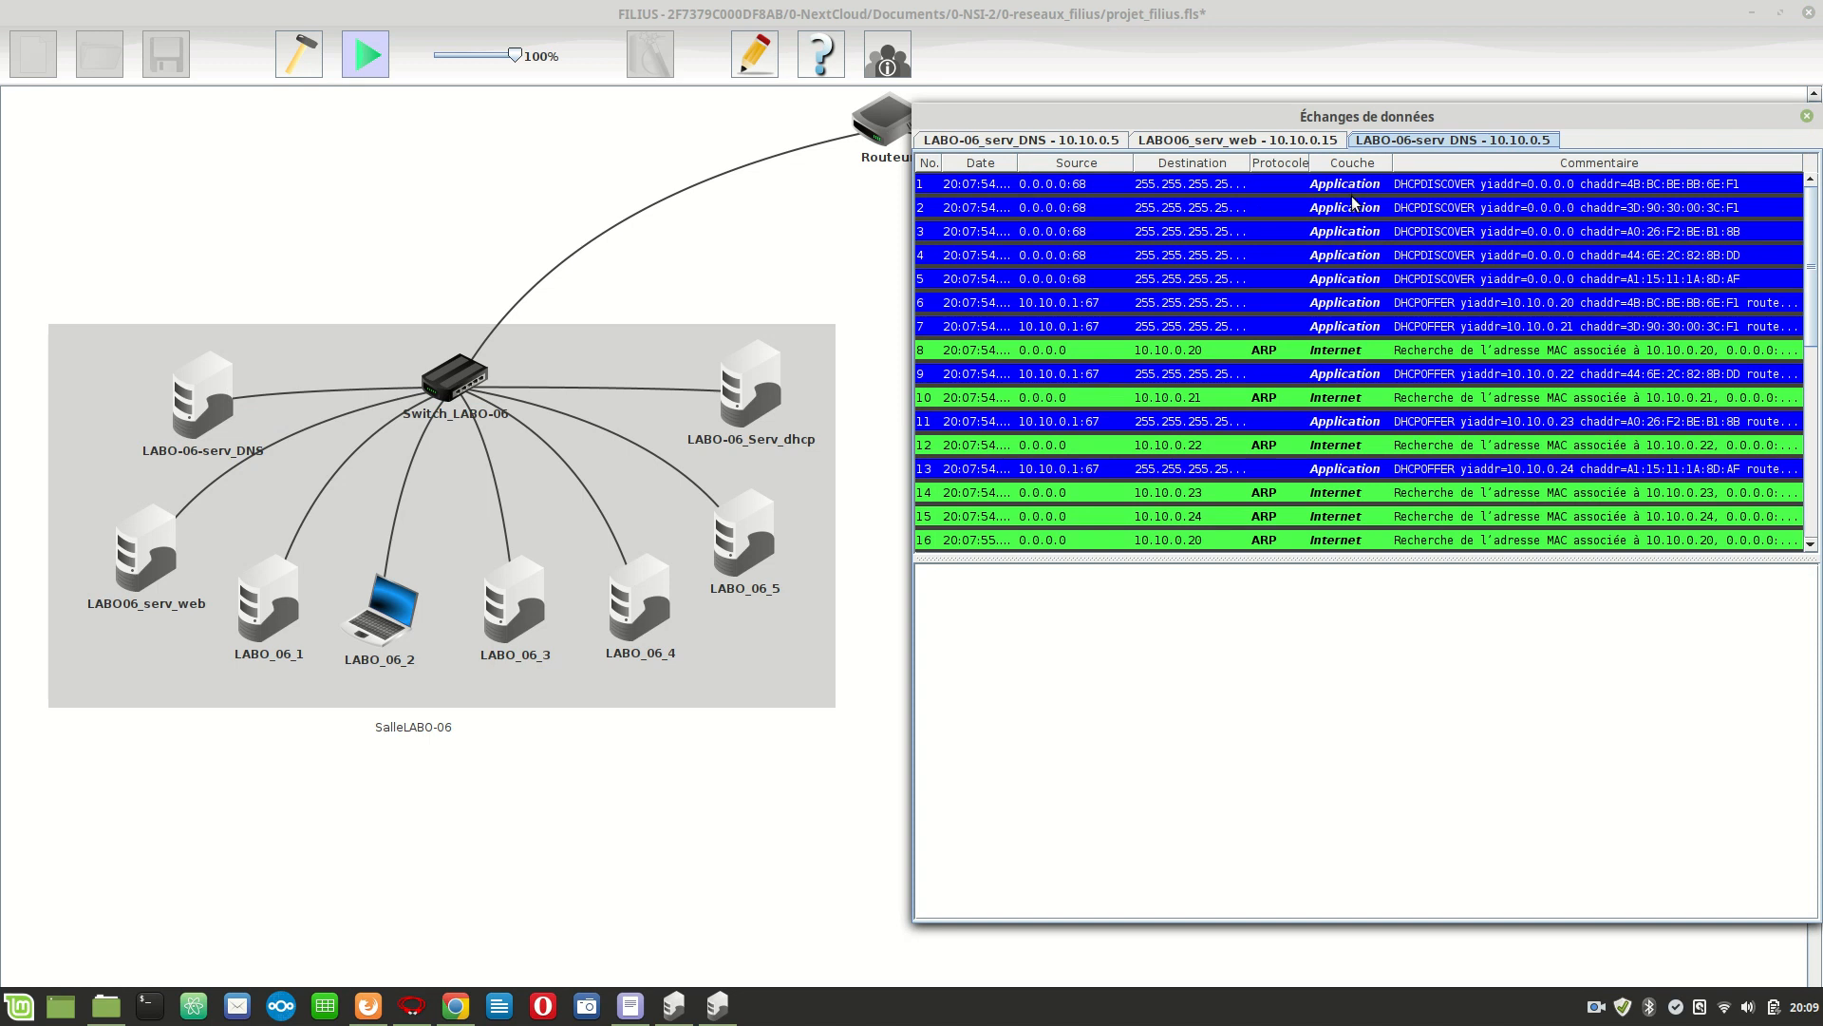
pyautogui.click(527, 345)
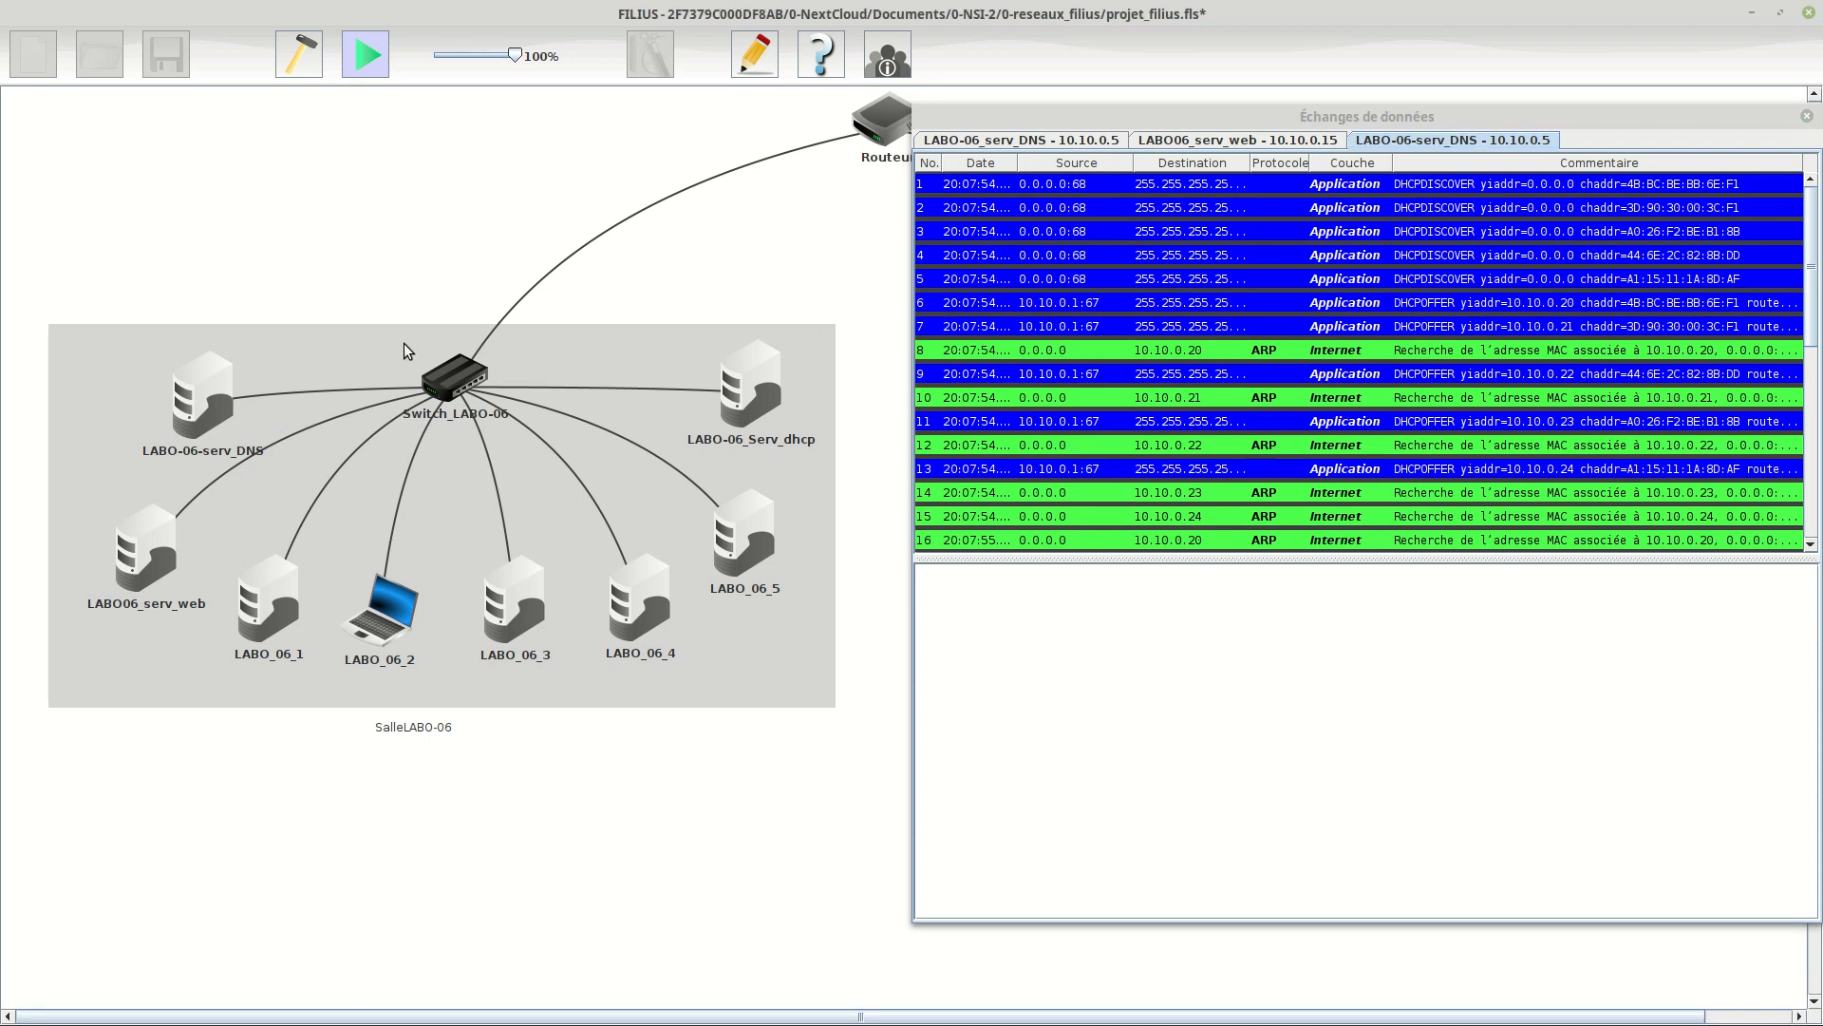
pyautogui.click(1191, 346)
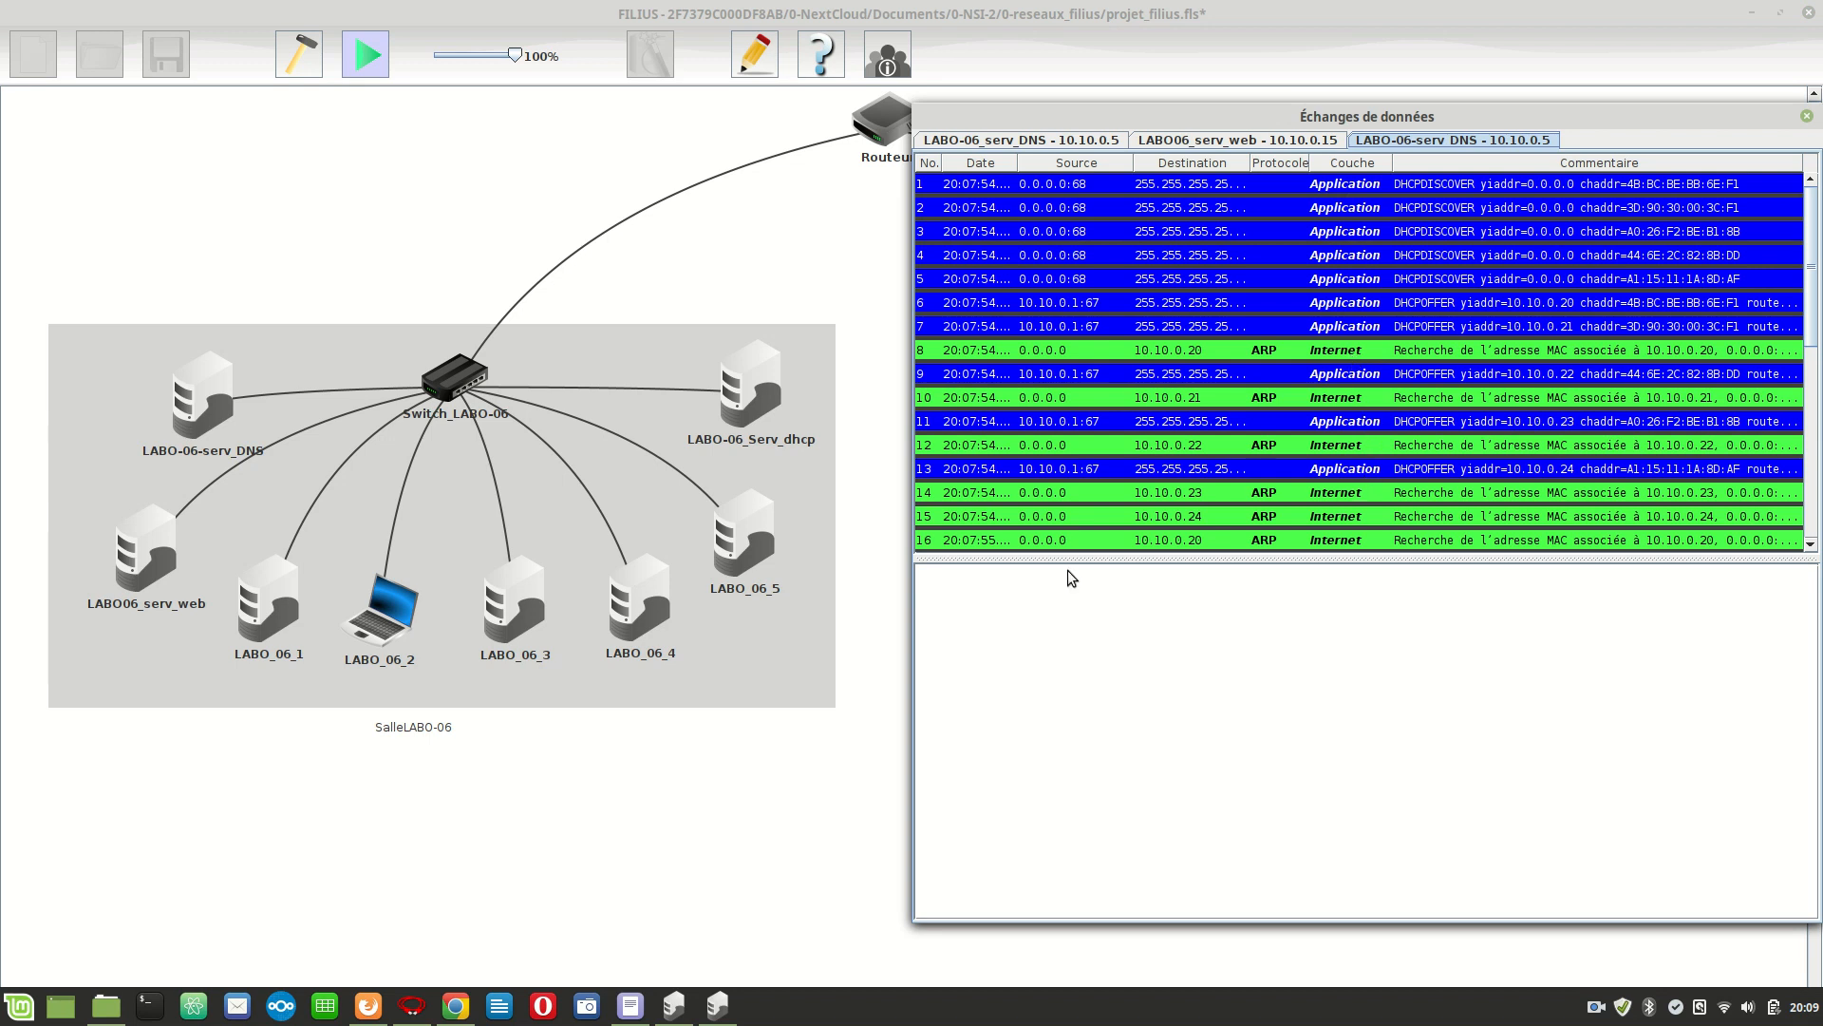
# Display the data exchanges of LABO06_serv_web (10.10.0.15), returning to those of LABO-06-serv_DNS.
pyautogui.click(166, 566)
pyautogui.rightClick(136, 561)
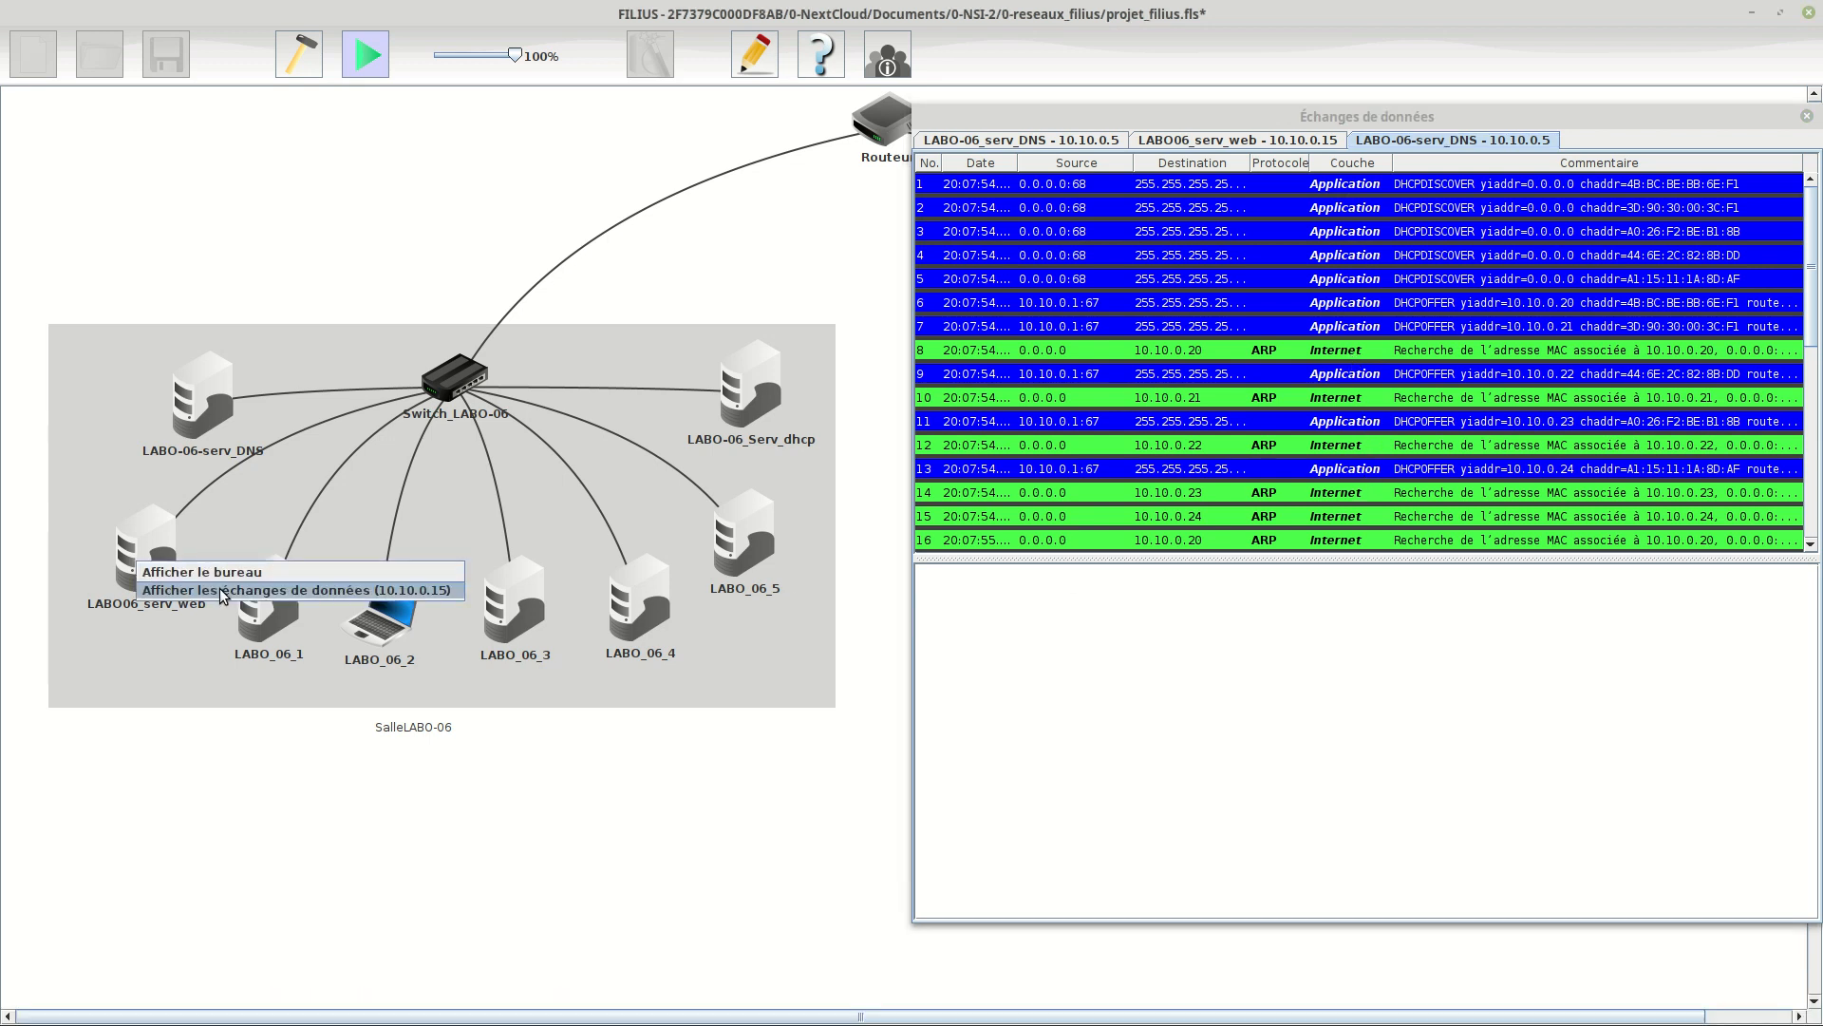
pyautogui.click(223, 591)
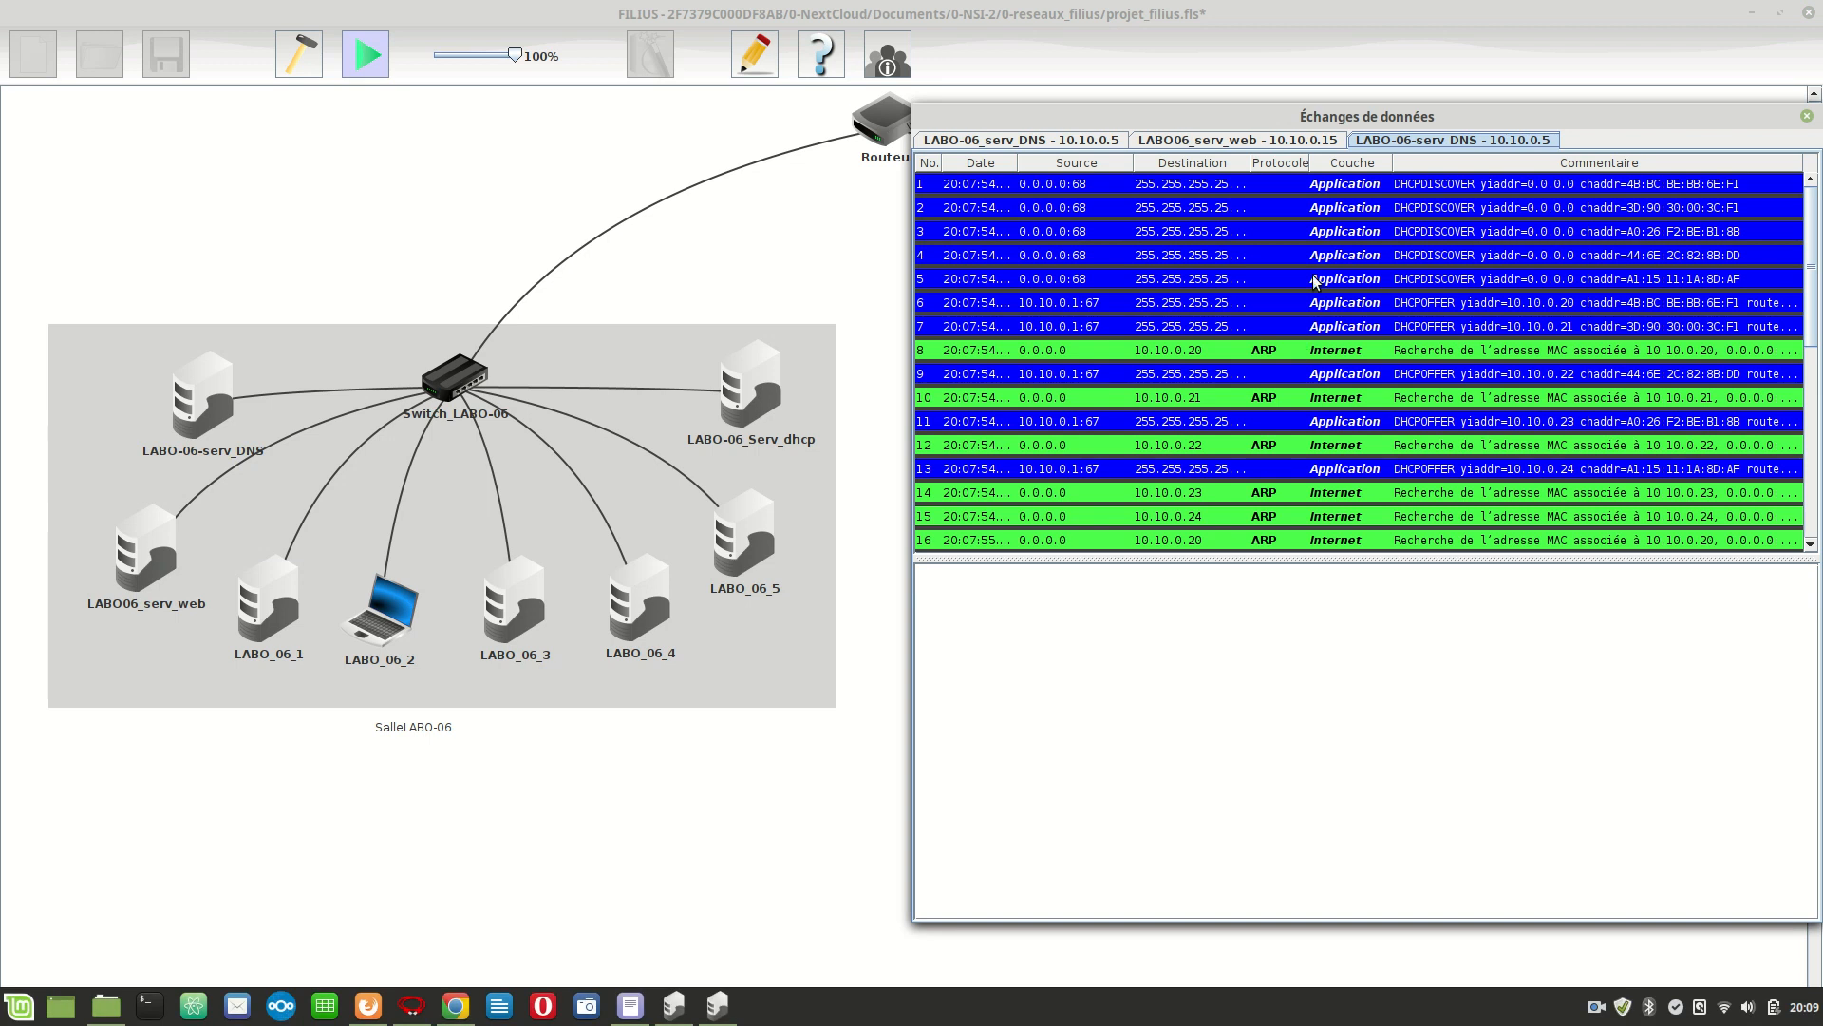
pyautogui.click(1208, 143)
pyautogui.click(1398, 141)
pyautogui.click(1756, 956)
pyautogui.rightClick(1609, 1006)
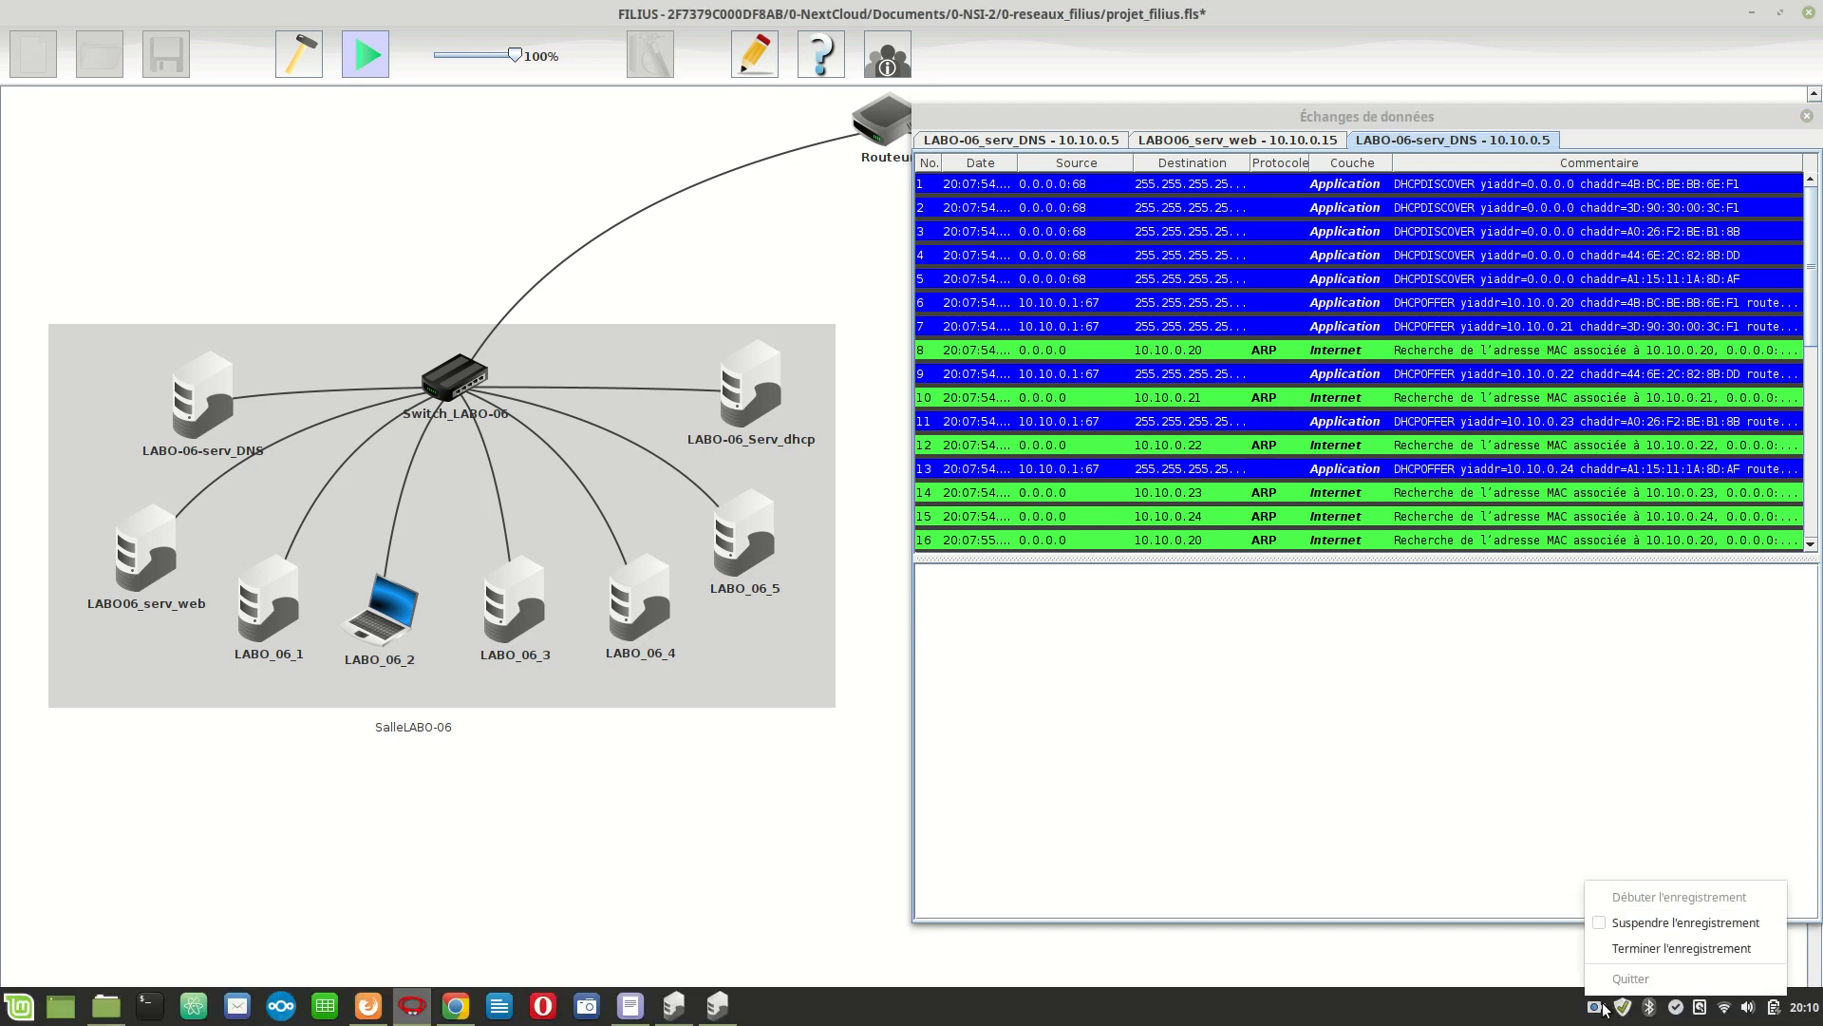